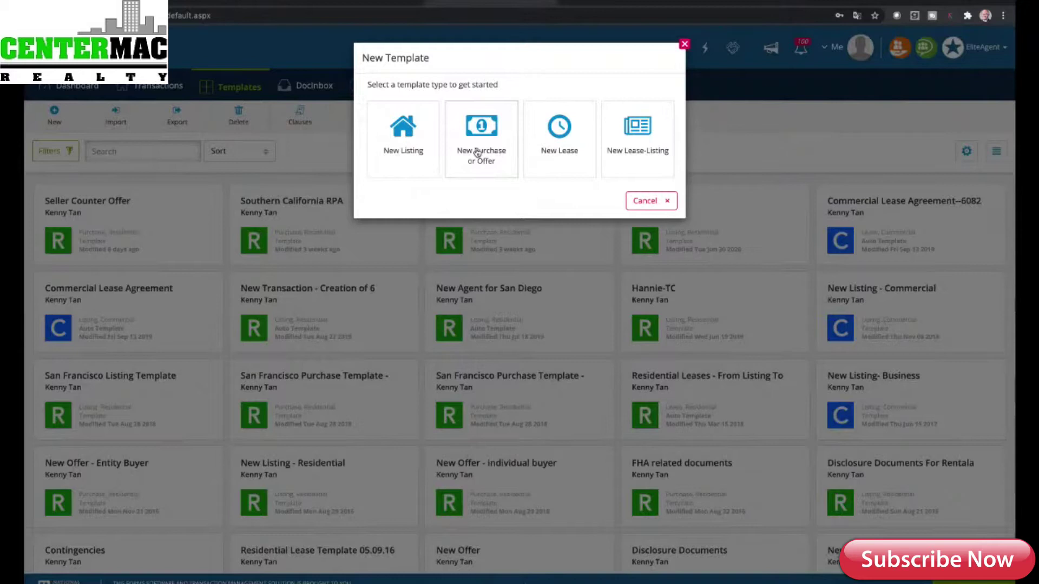
# Create and save a new purchase template named "Seller Multiple Counter Offer" in the Residential category
pyautogui.click(477, 152)
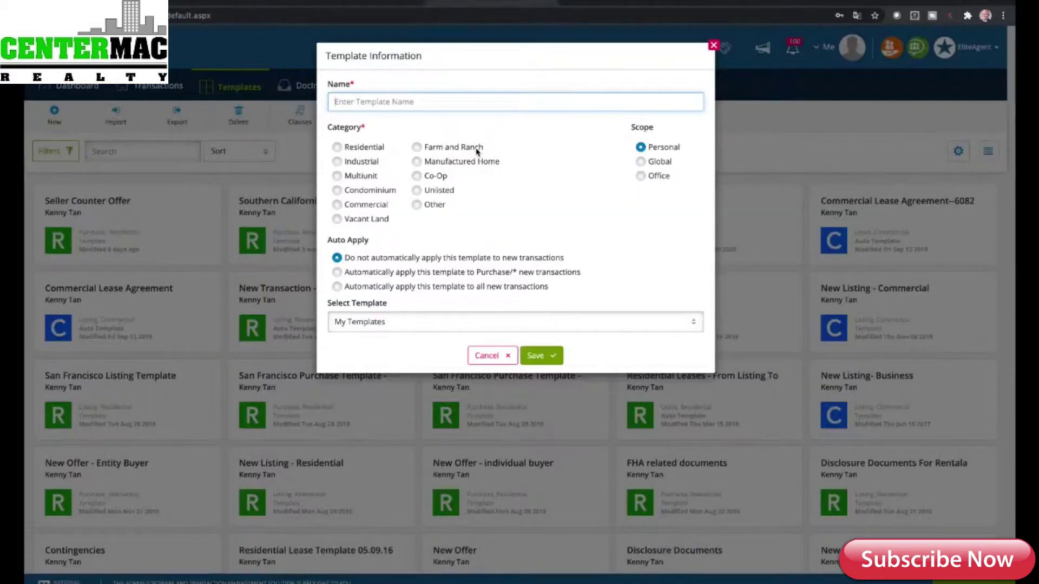
pyautogui.write('Se')
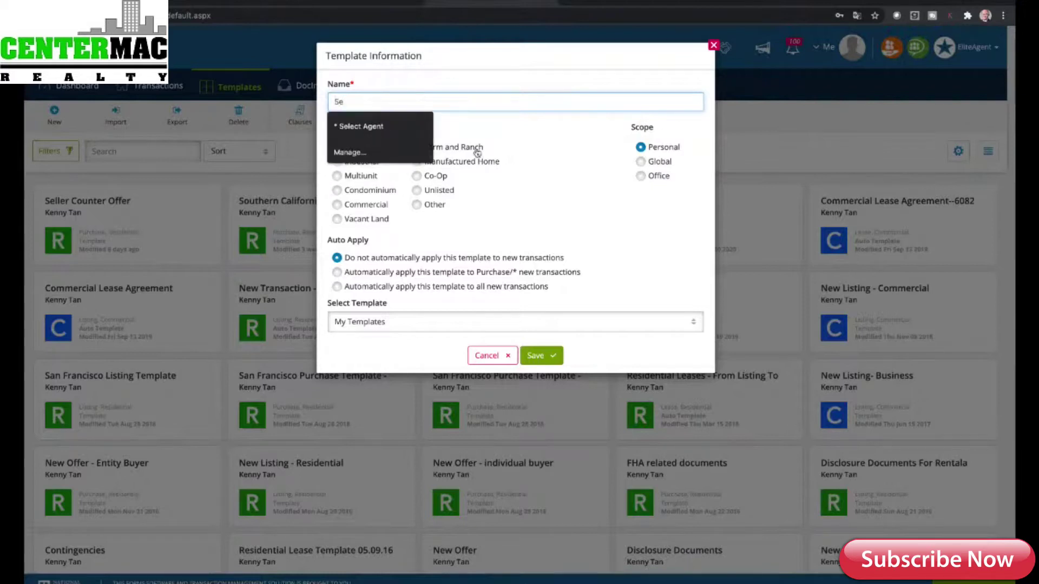
pyautogui.write('ller Multi[le')
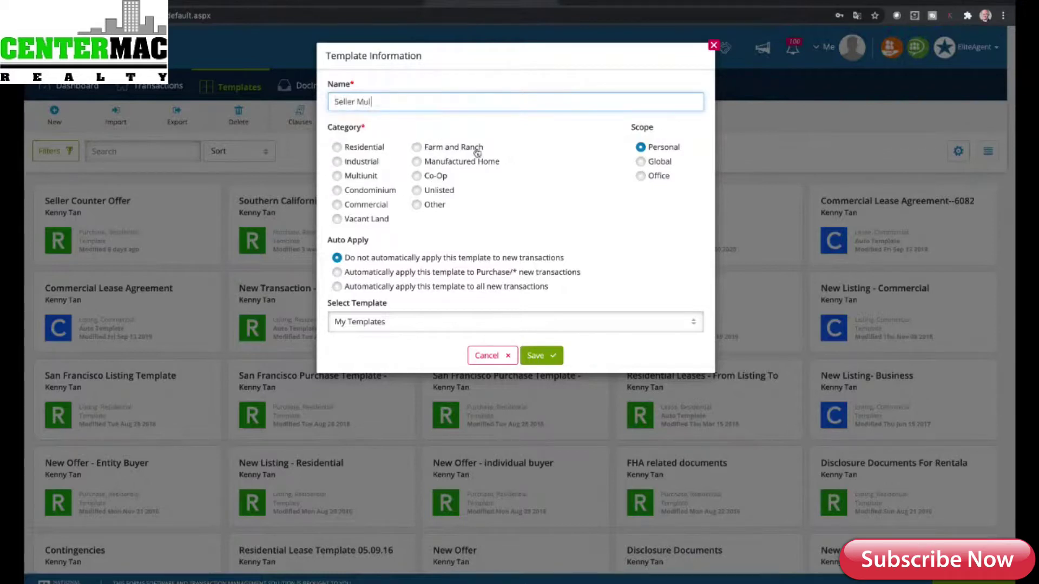
pyautogui.press('BackSpace')
pyautogui.press('BackSpace')
pyautogui.press('BackSpace')
pyautogui.press('BackSpace')
pyautogui.write('iple')
pyautogui.click(477, 151)
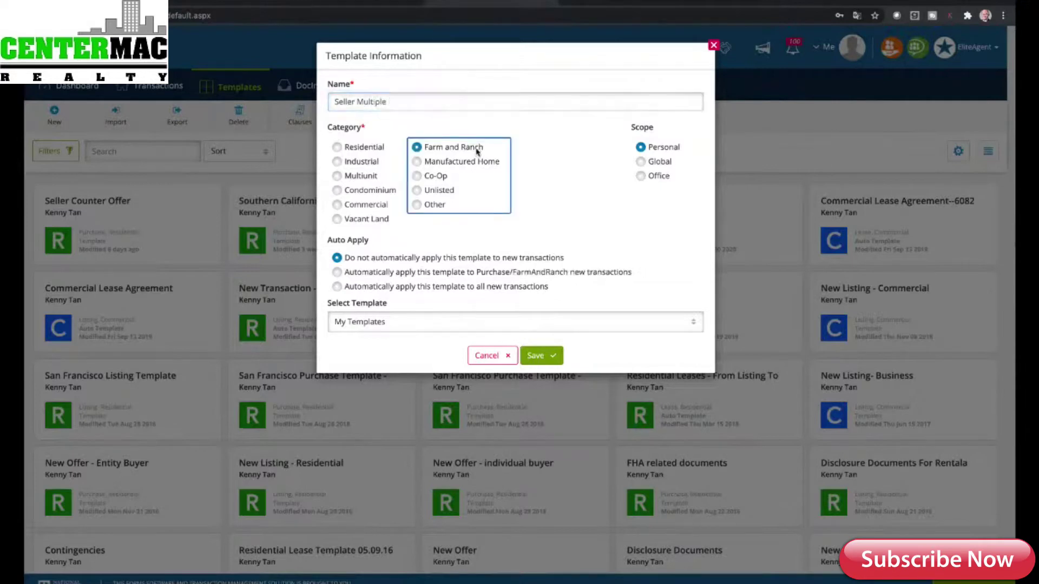
pyautogui.click(465, 98)
pyautogui.write('C')
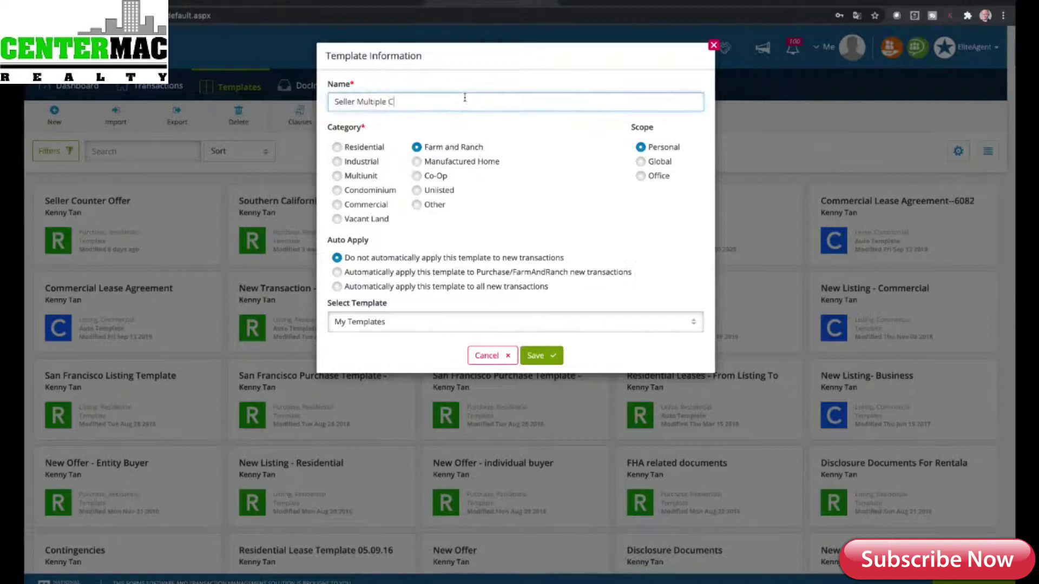
pyautogui.write('ounter Offer')
pyautogui.click(336, 147)
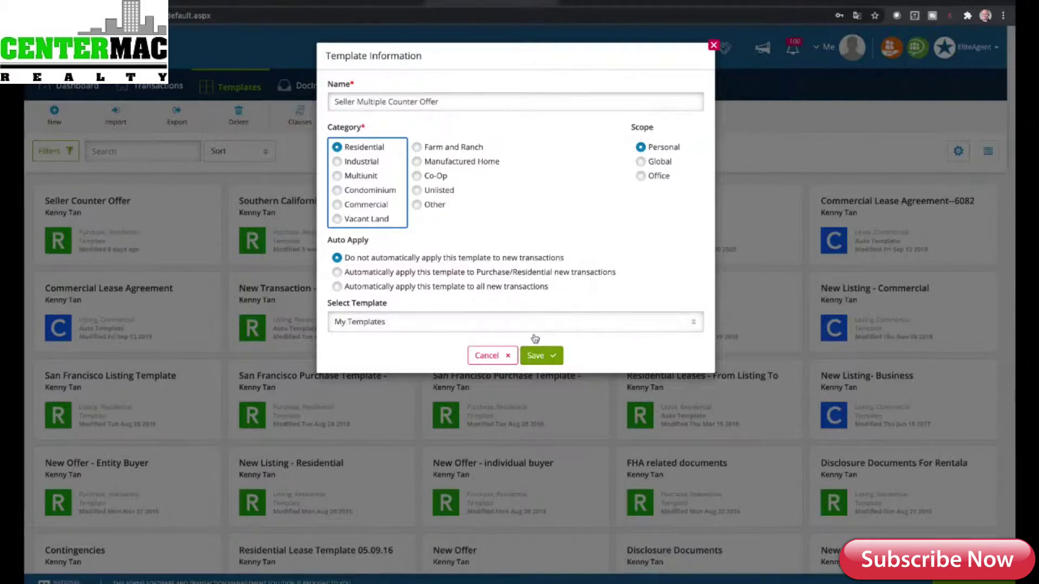
pyautogui.click(541, 355)
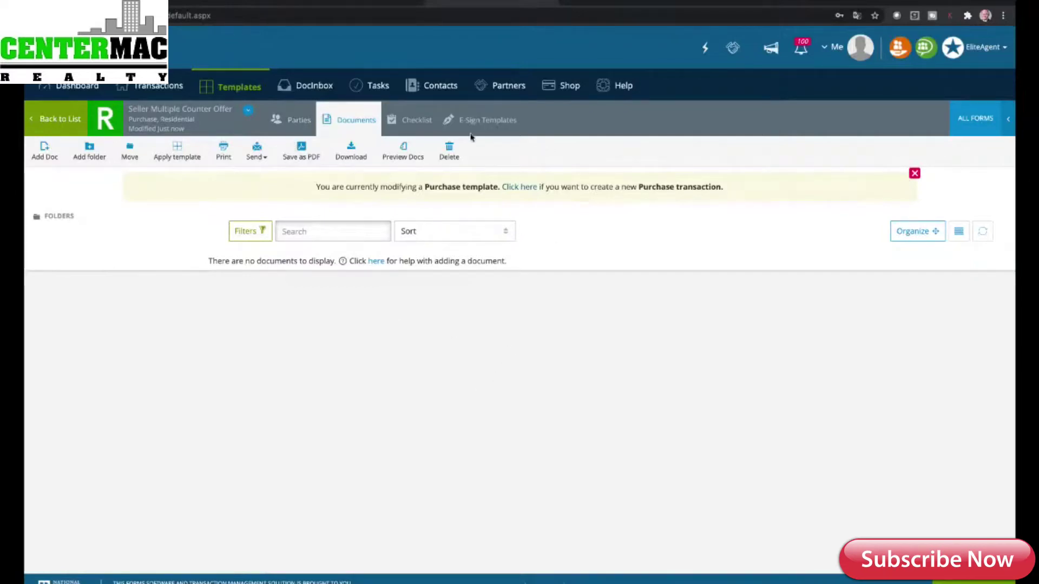
# Return to the template list and reopen the Seller Multiple Counter Offer template
pyautogui.click(64, 121)
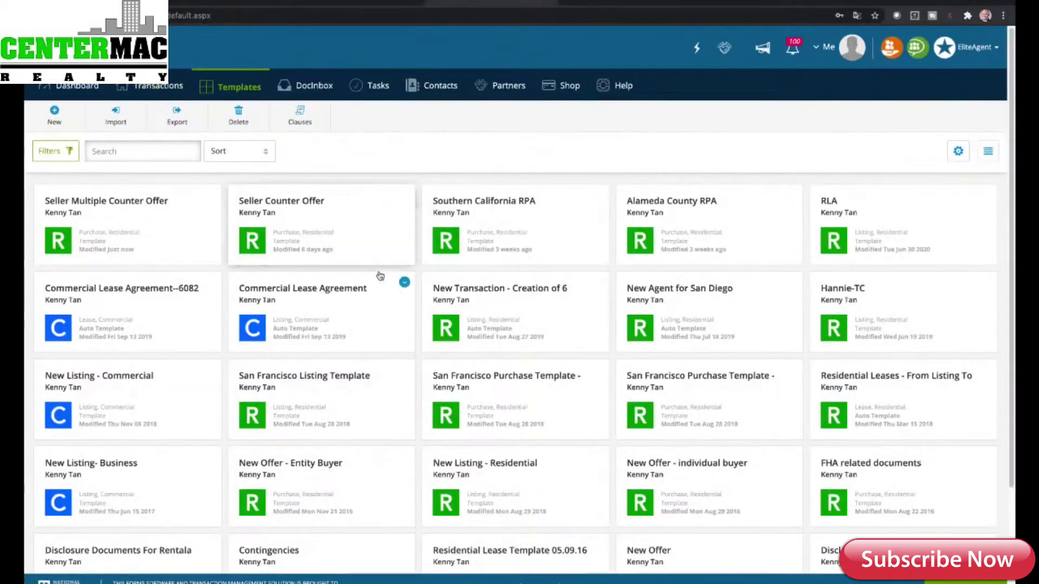
pyautogui.click(90, 200)
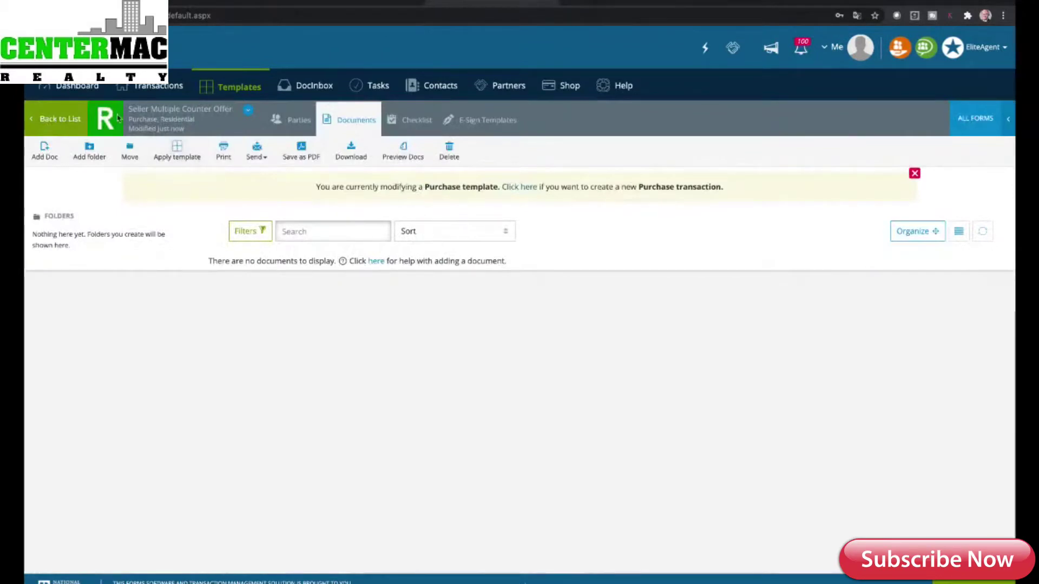
pyautogui.click(46, 123)
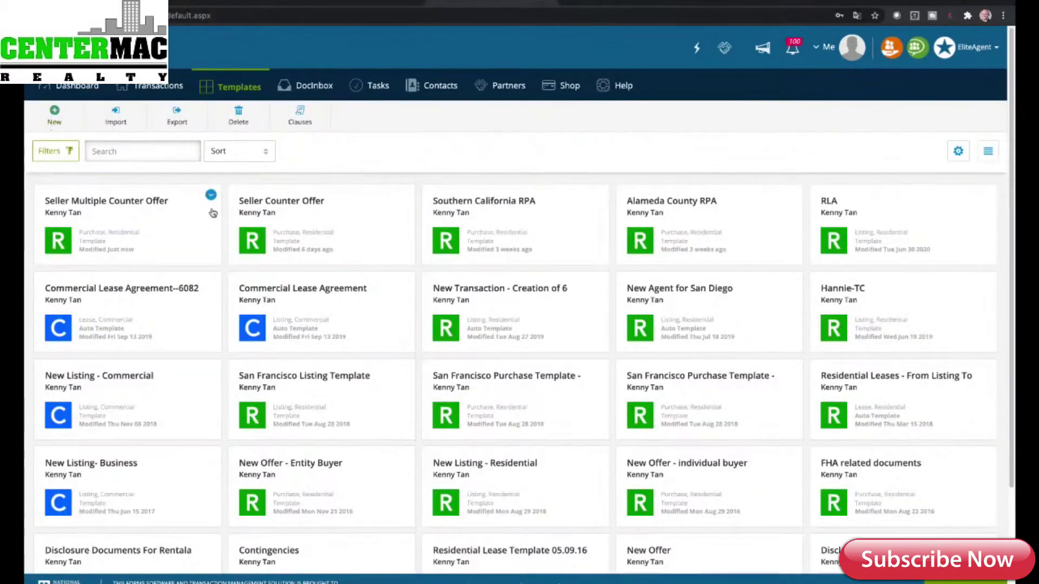
pyautogui.click(170, 245)
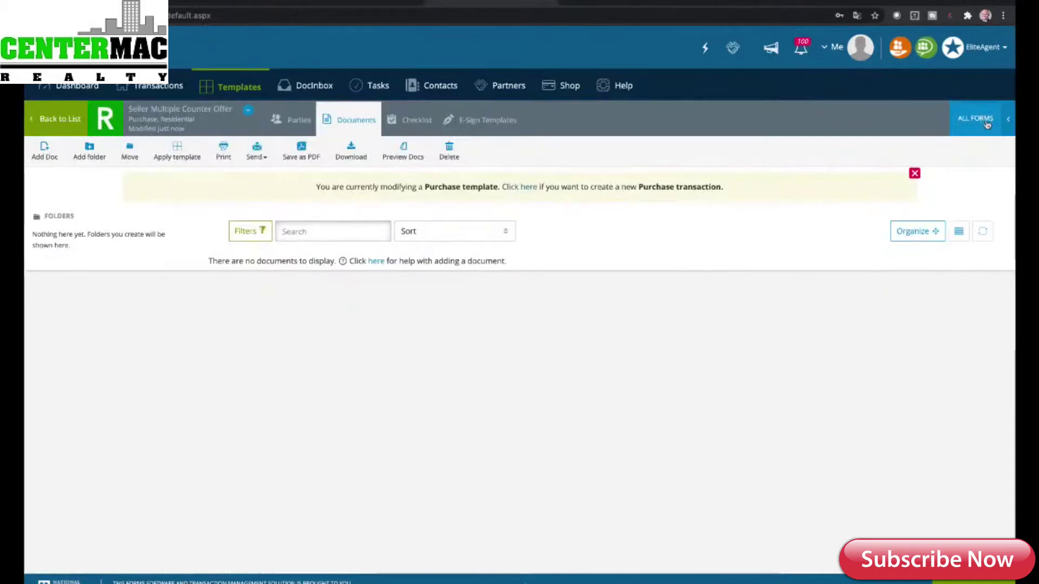
# Search the form library for "smco" and add the Seller Multiple Counter Offer #1 - 12/18 form to the template
pyautogui.click(986, 125)
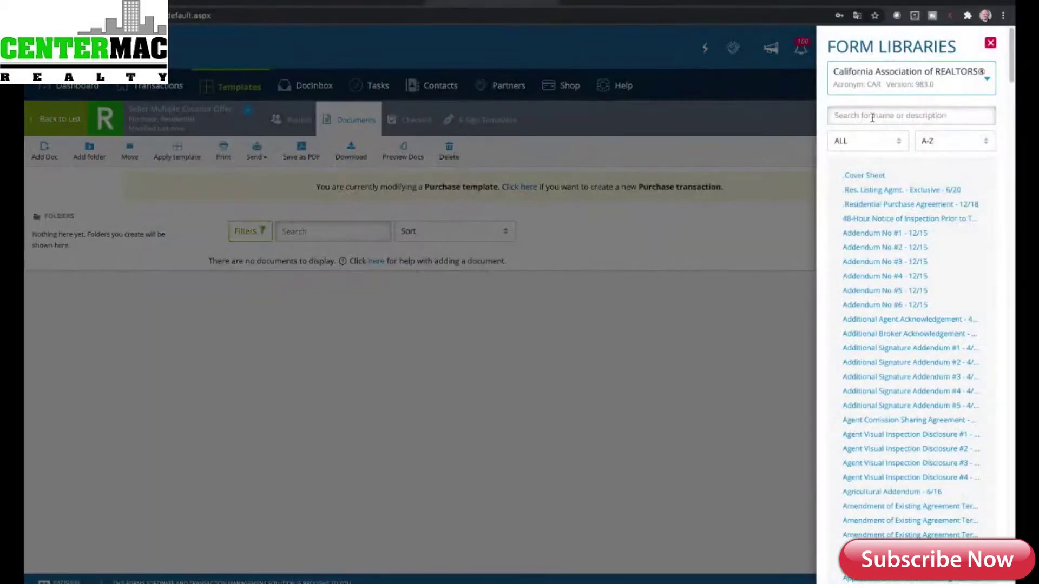
pyautogui.click(872, 118)
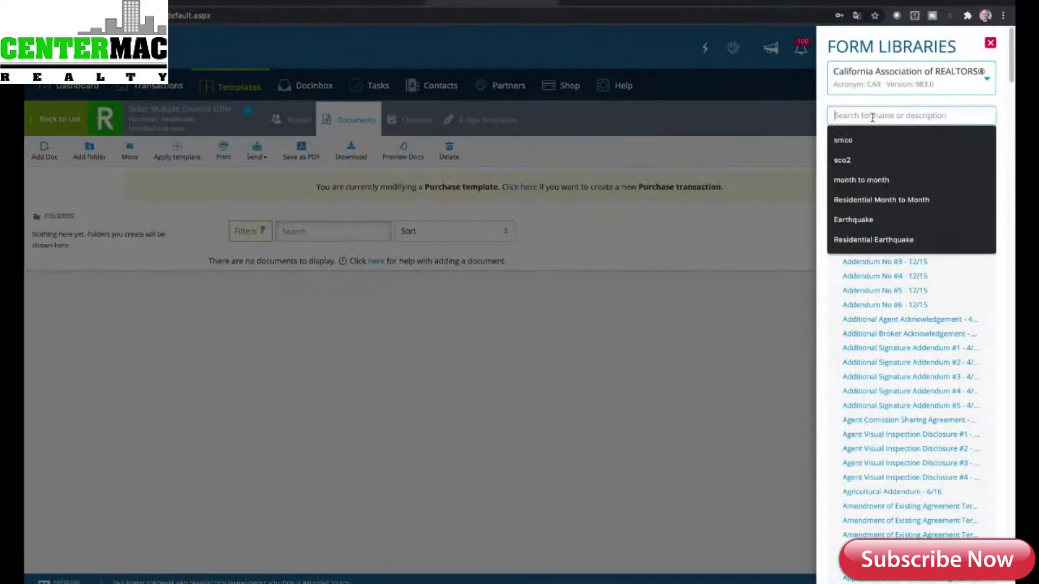
pyautogui.write('smco')
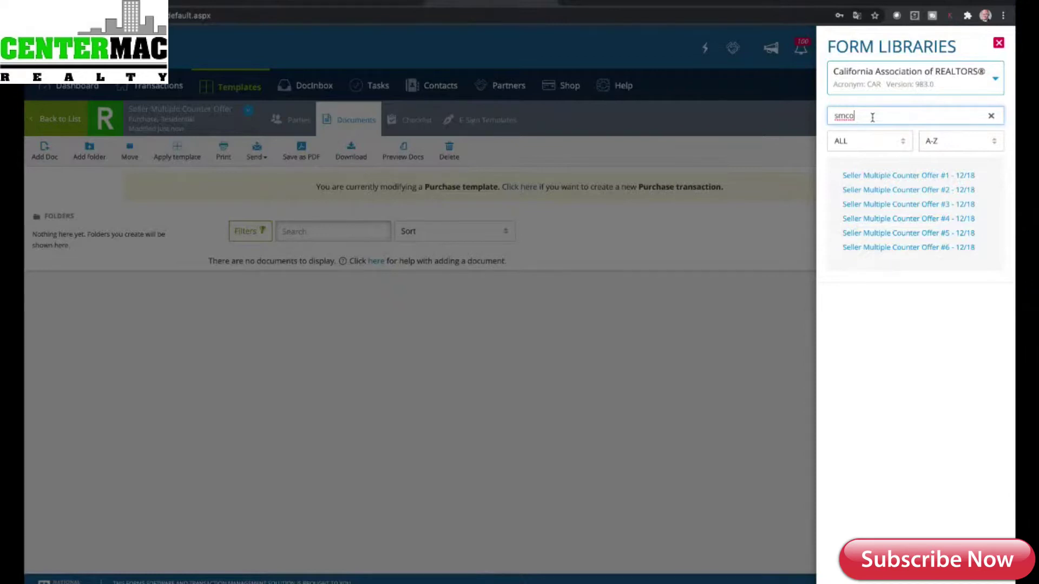
pyautogui.click(904, 177)
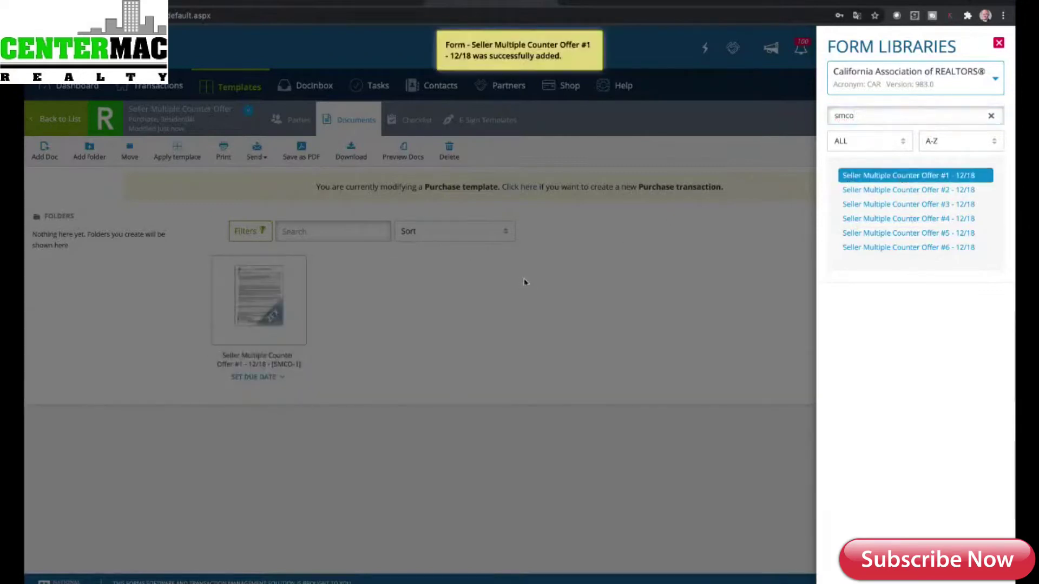
pyautogui.click(438, 368)
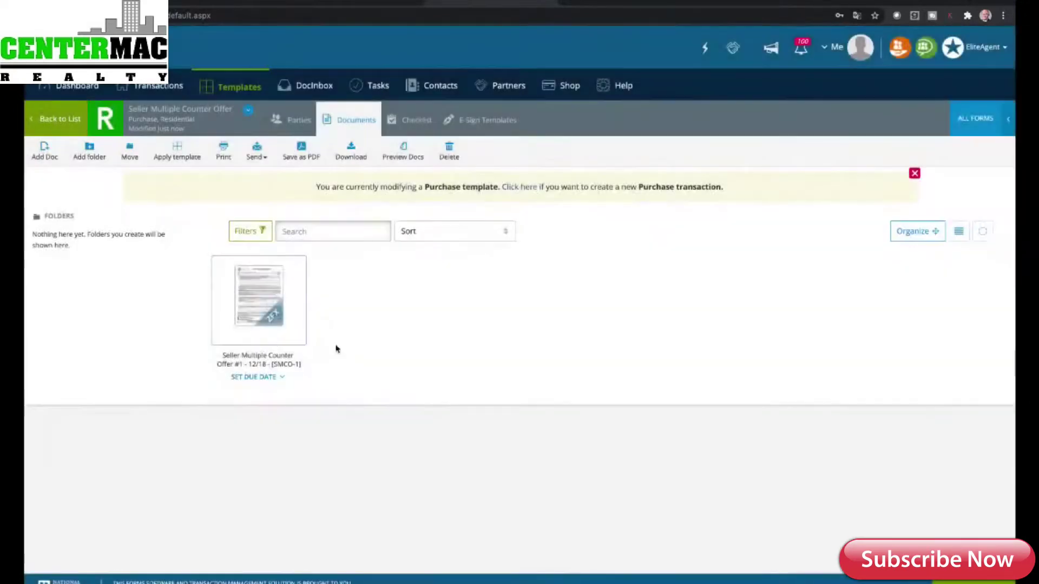
# Open the Seller Multiple Counter Offer #1 form and set its counter offer number to 1
pyautogui.click(273, 308)
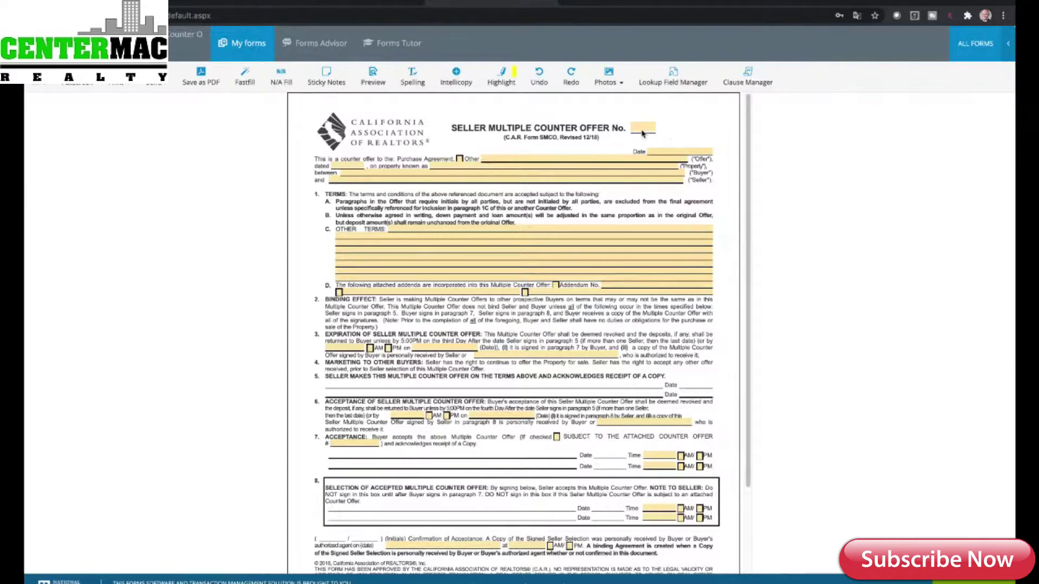
pyautogui.click(642, 128)
pyautogui.write('1')
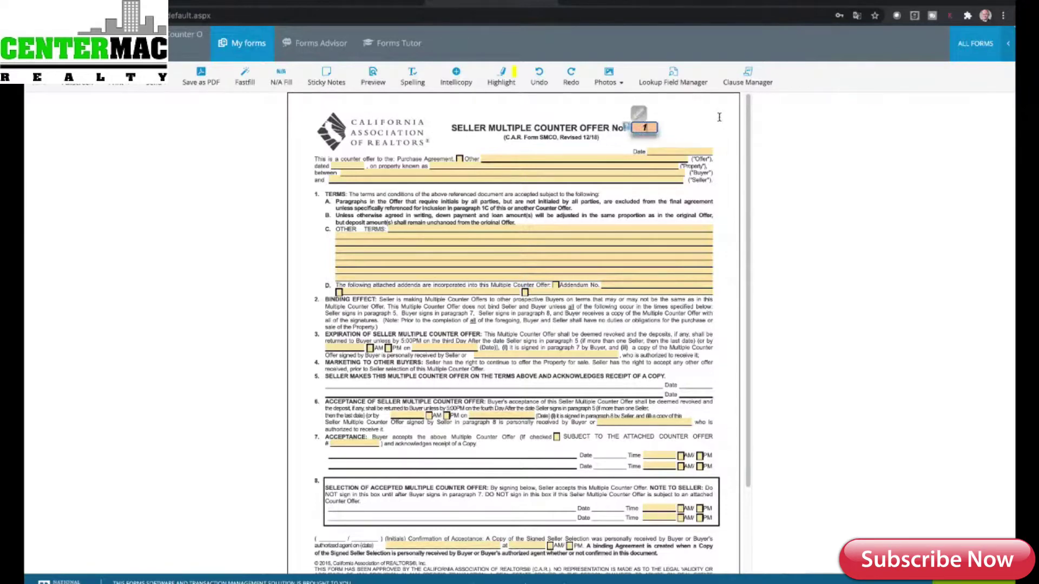
pyautogui.click(719, 121)
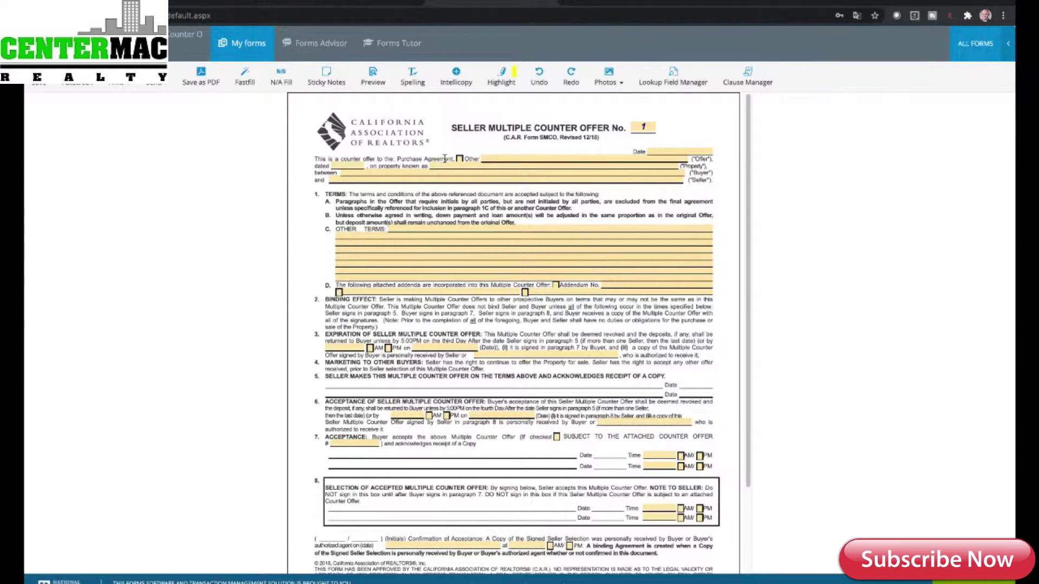
pyautogui.click(461, 160)
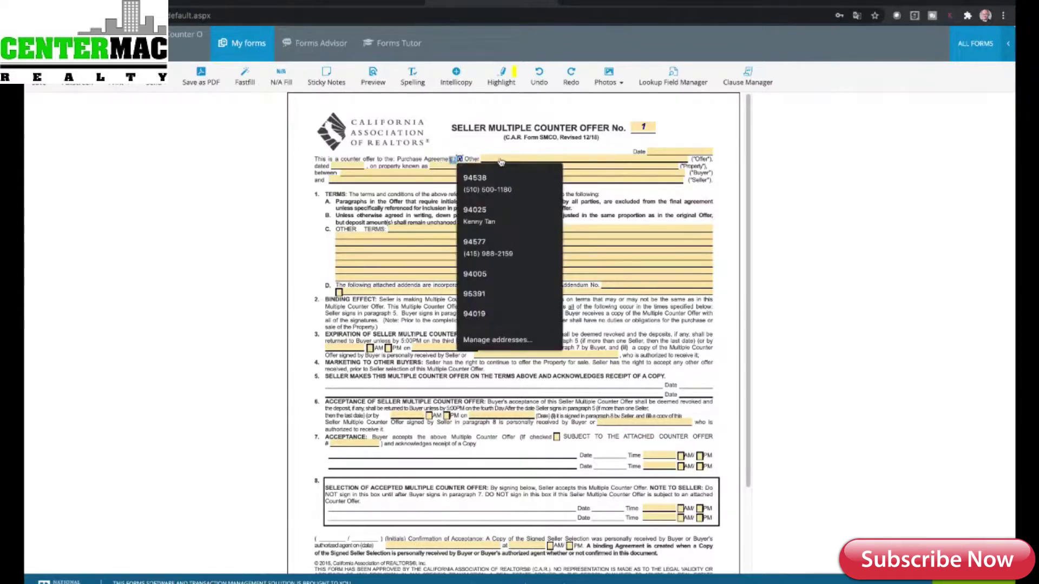
pyautogui.click(500, 159)
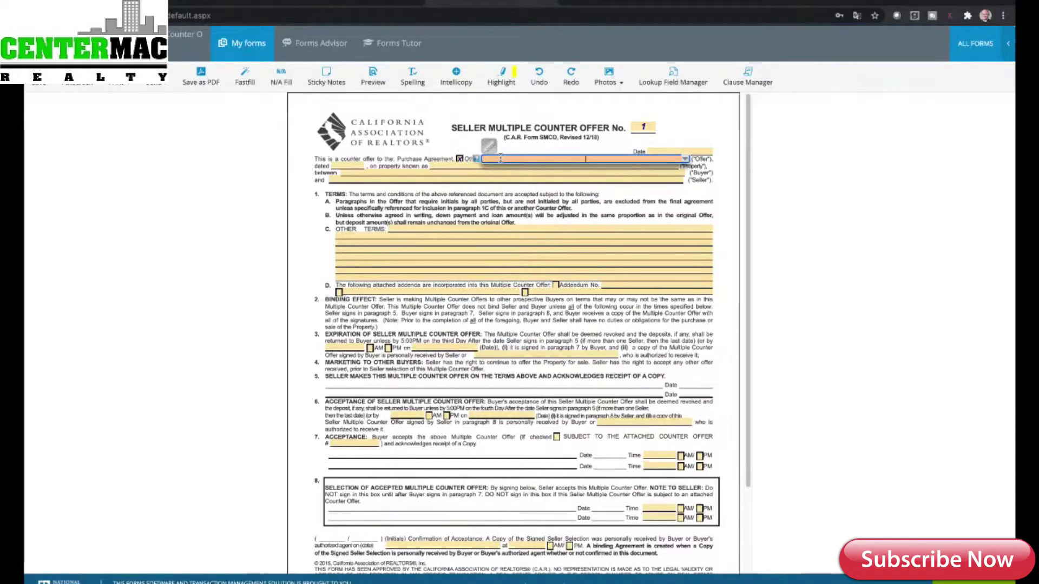
pyautogui.click(460, 158)
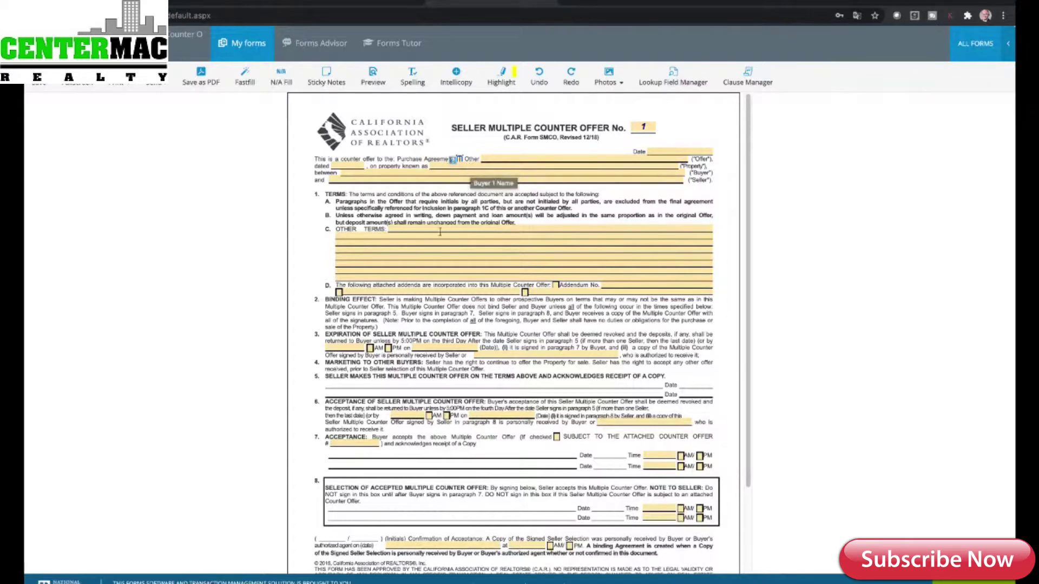
# Enter "1. Buyer to submit best and final purchase price." as the other terms in paragraph 1C
pyautogui.click(404, 232)
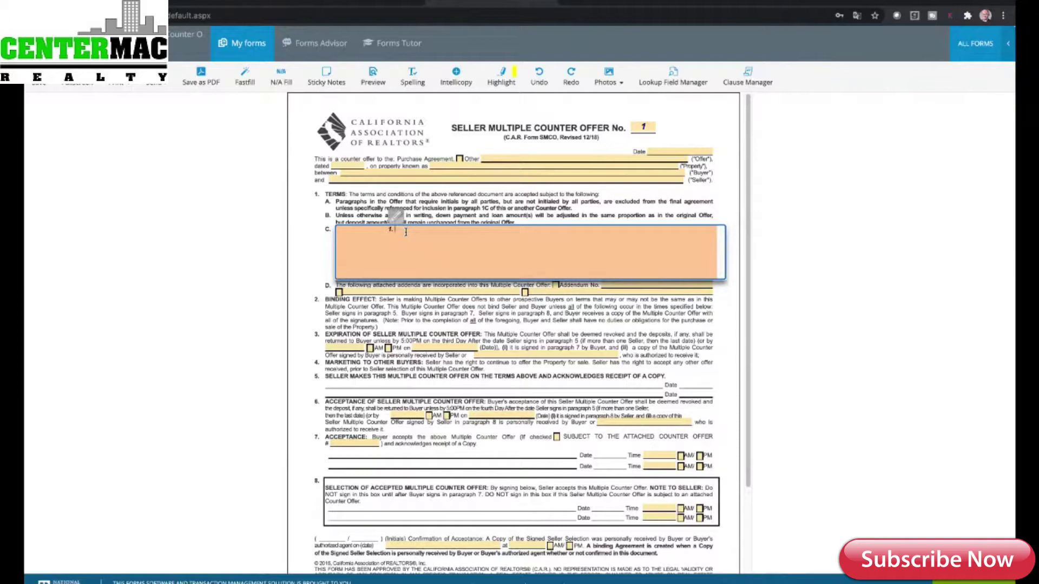
pyautogui.write('Buyer to submit')
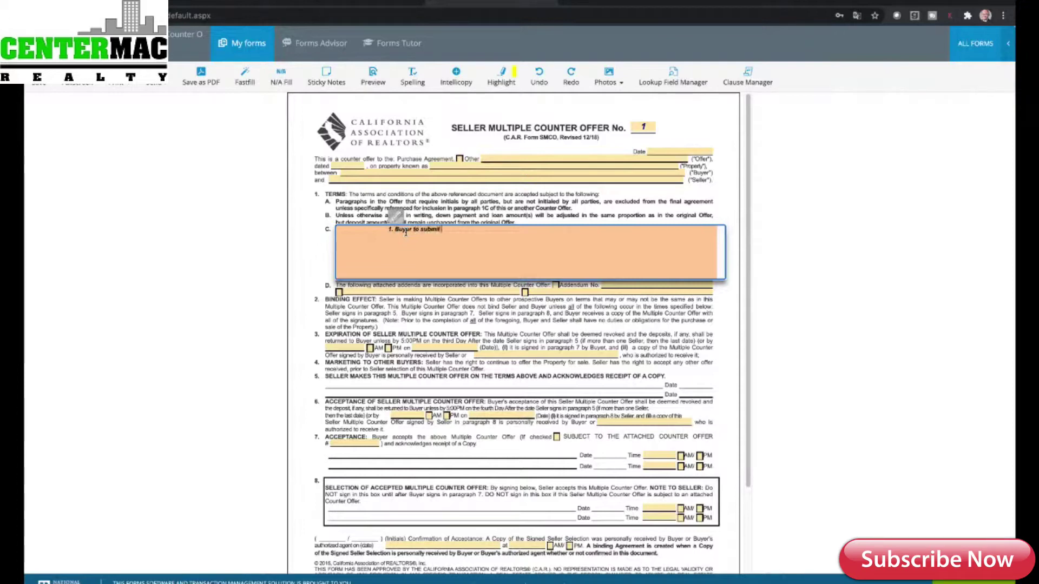
pyautogui.write(' best and final purch')
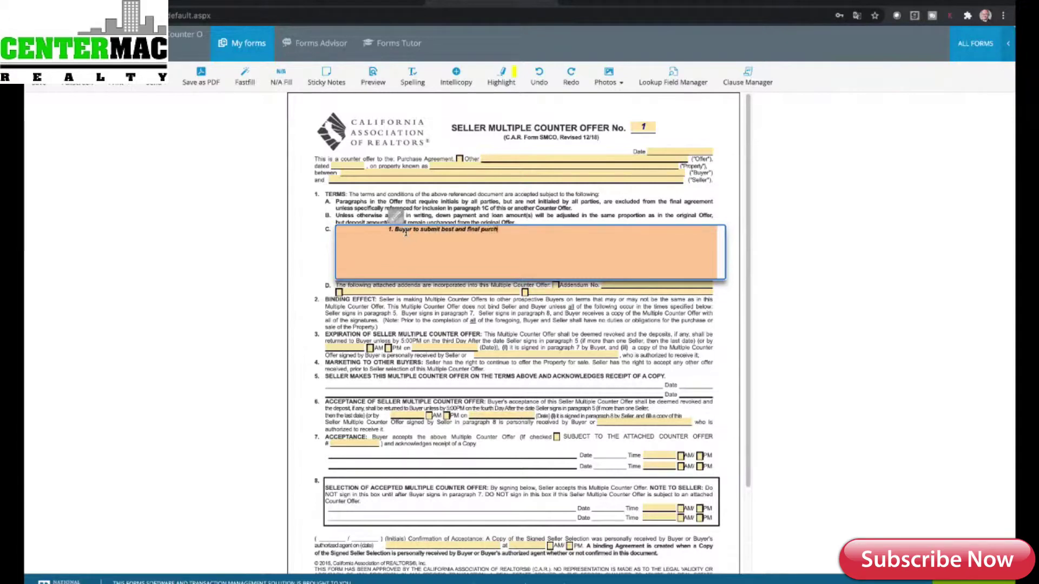
pyautogui.write('ases')
pyautogui.write(' price.')
pyautogui.click(531, 327)
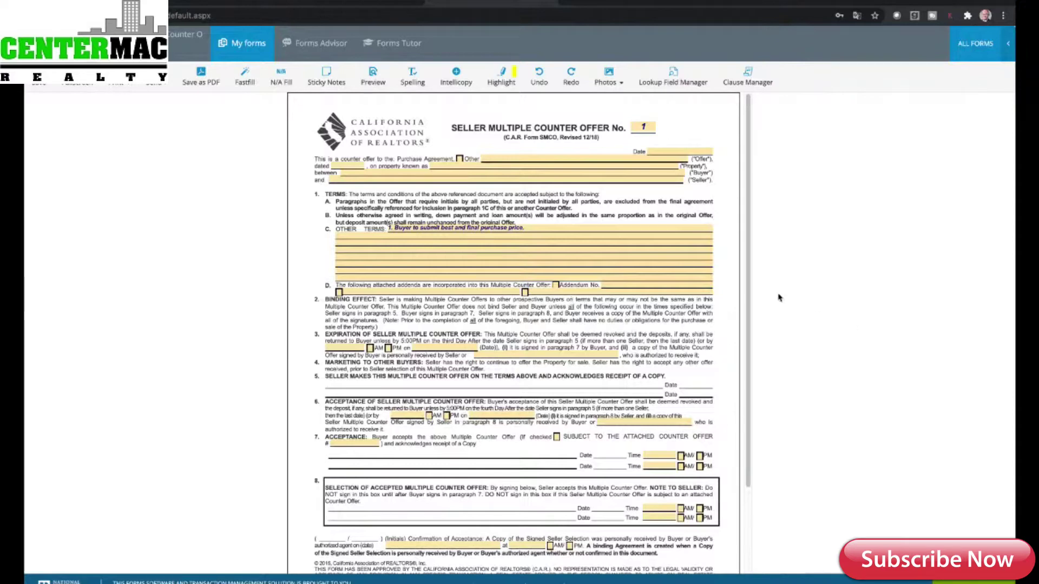
# Save the completed counter offer form and return to the template's documents
pyautogui.moveTo(748, 295); pyautogui.dragTo(745, 388)
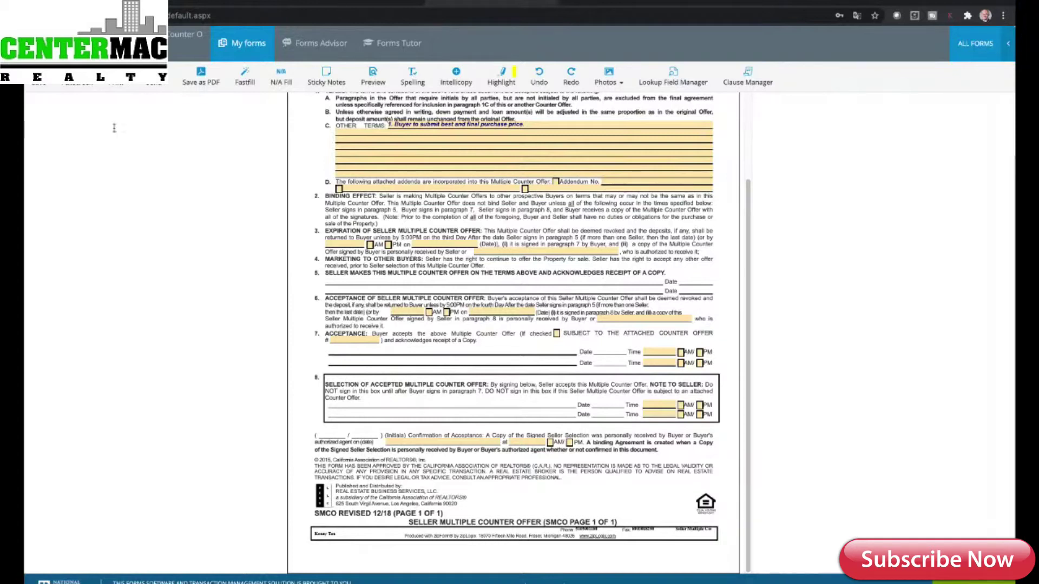
pyautogui.click(38, 86)
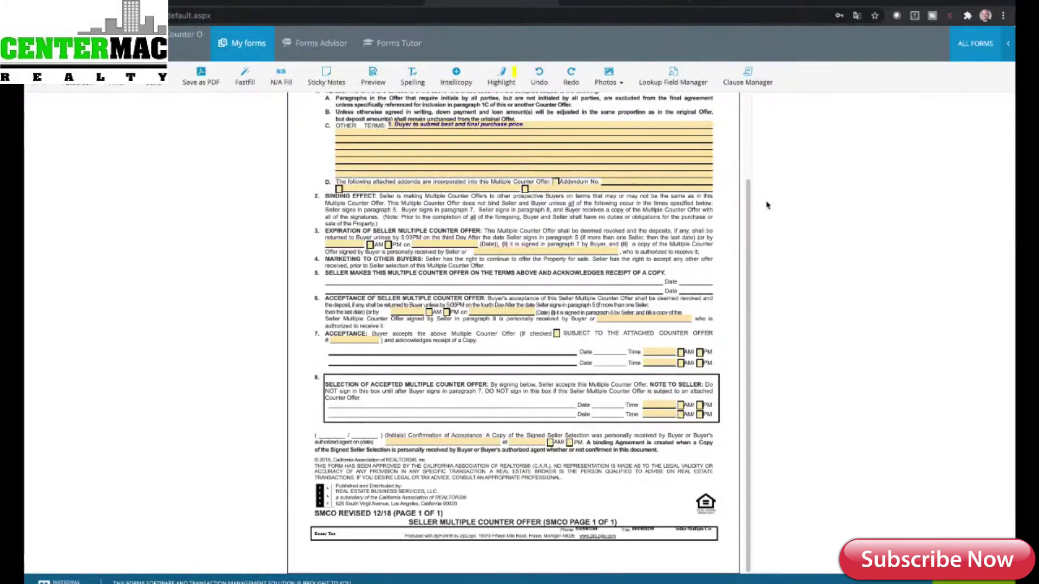
pyautogui.scroll(3, 746, 217)
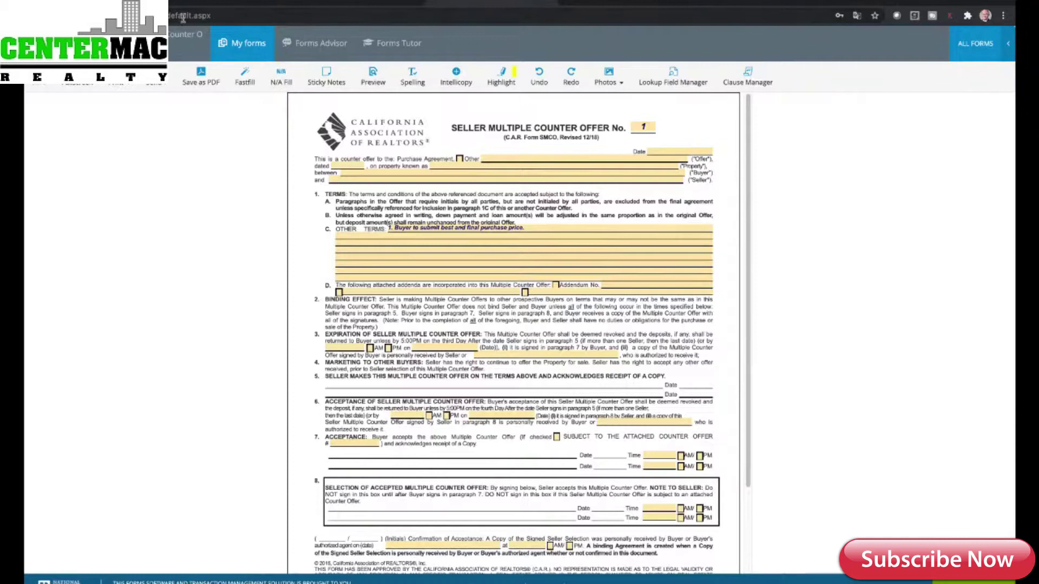
pyautogui.click(184, 34)
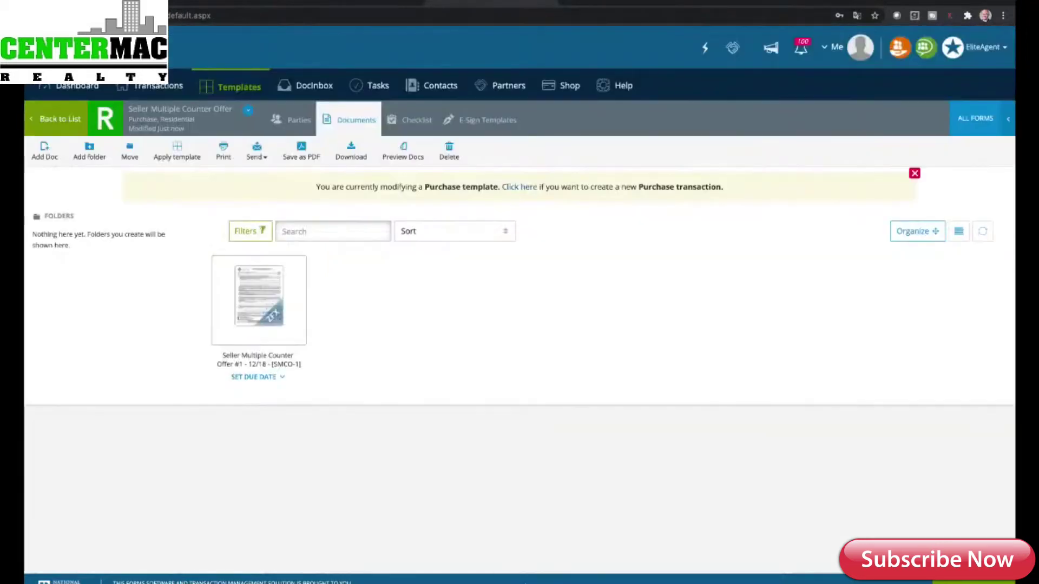
# Open the second transaction in the transactions list and show its documents
pyautogui.click(174, 91)
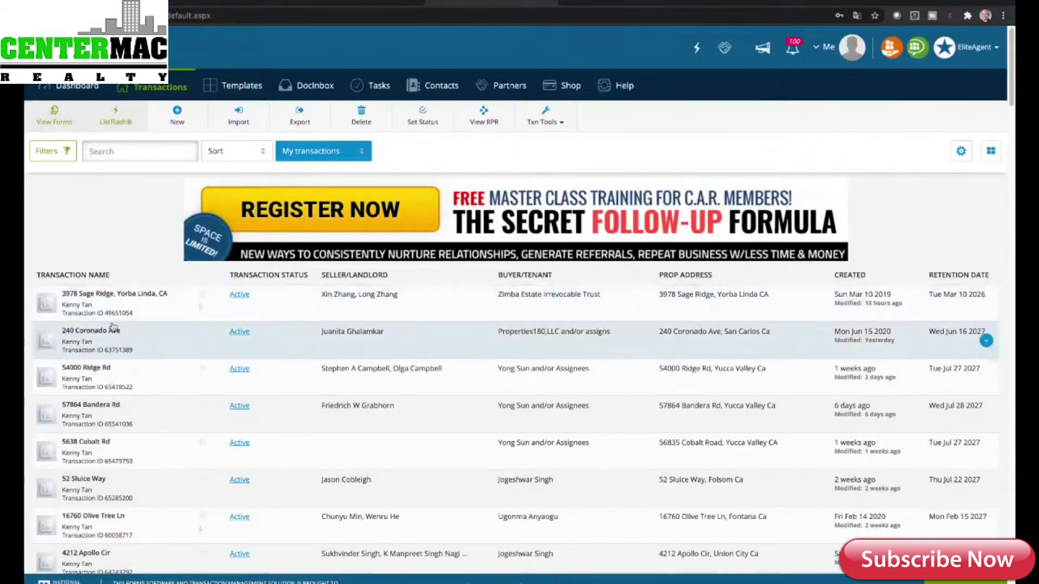
pyautogui.click(95, 330)
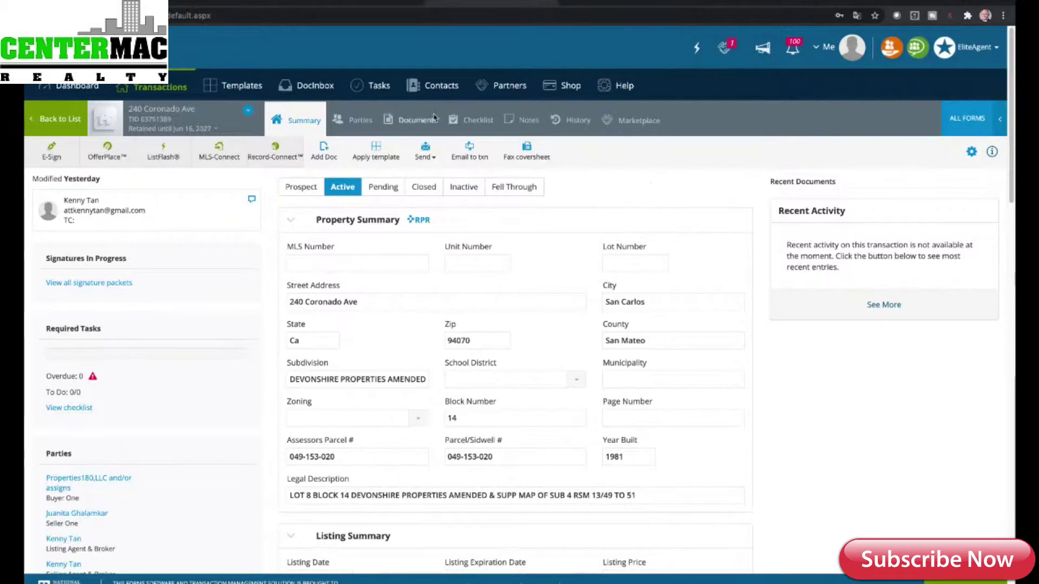
pyautogui.click(422, 127)
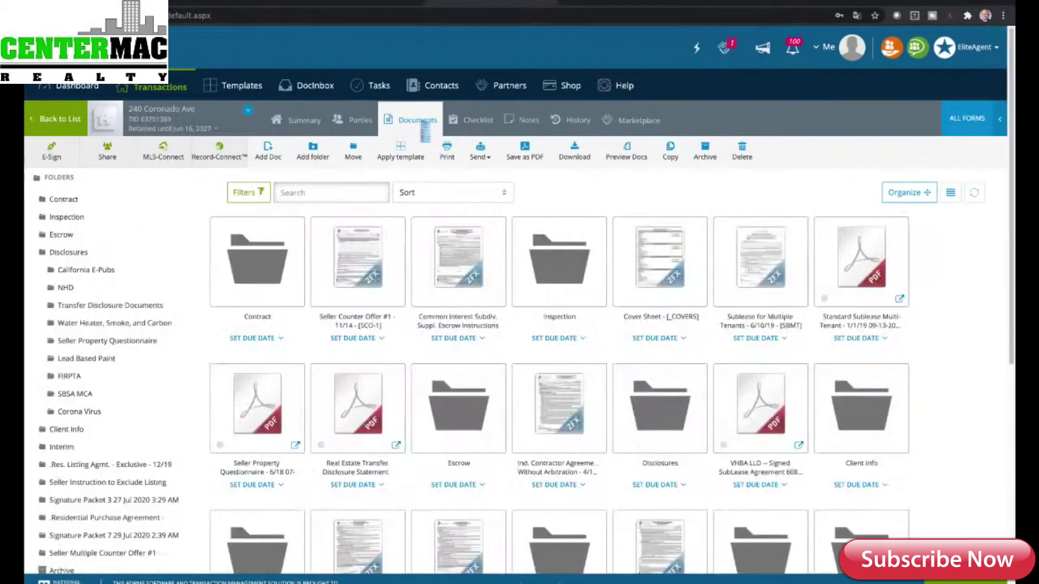
# Apply the Seller Multiple Counter Offer template to the open transaction
pyautogui.click(400, 151)
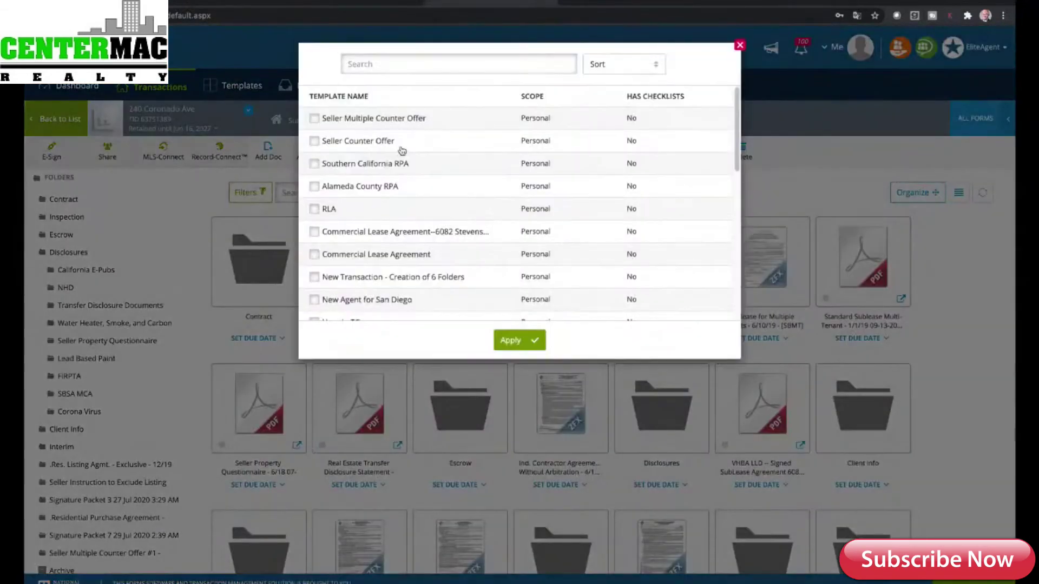
pyautogui.click(315, 119)
pyautogui.click(519, 339)
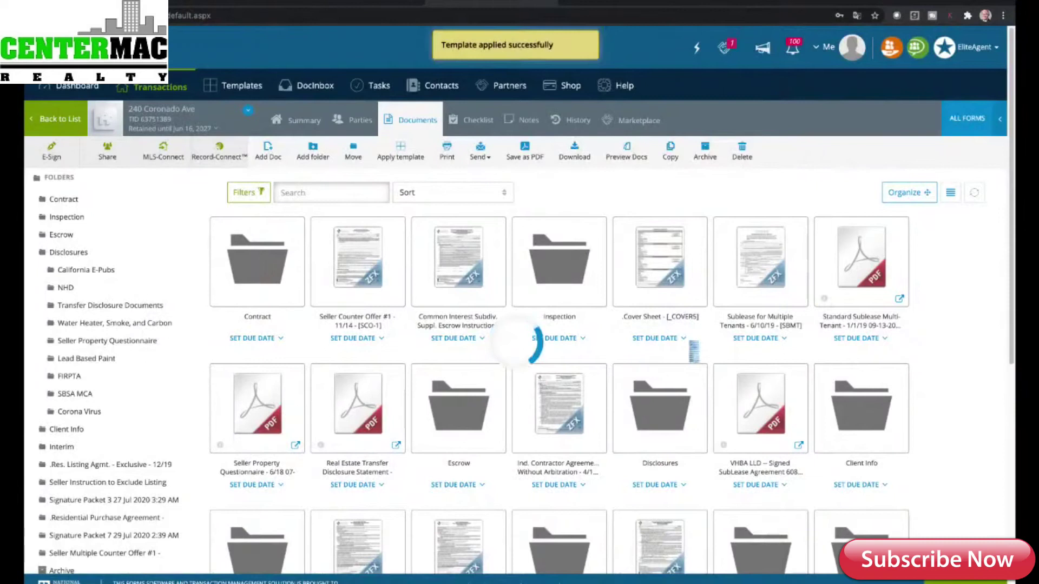
# Search the transaction's documents for "smco" and review the existing Seller Multiple Counter Offer #1 form
pyautogui.moveTo(1011, 269); pyautogui.dragTo(1000, 504)
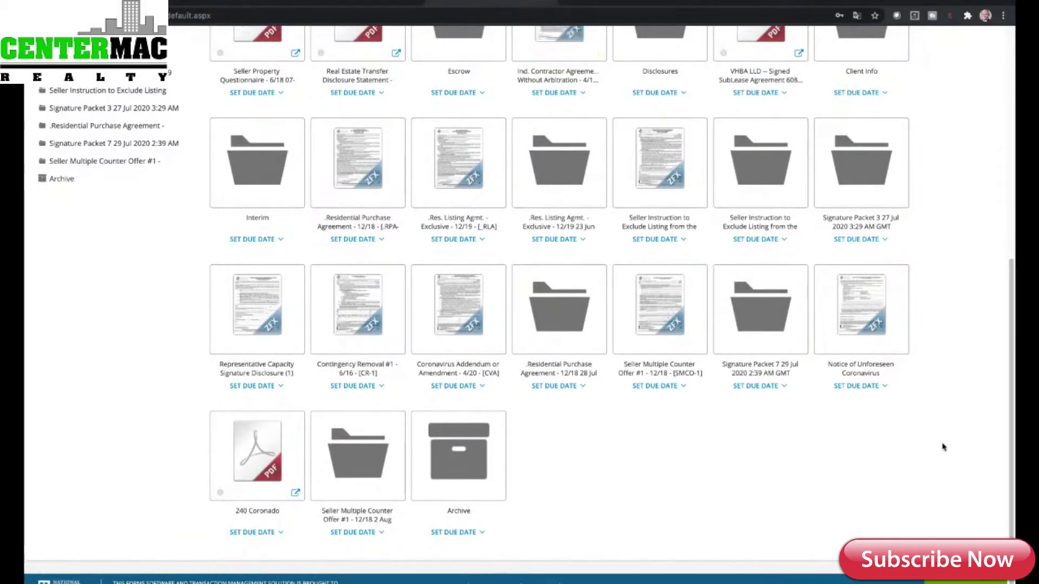
pyautogui.click(657, 317)
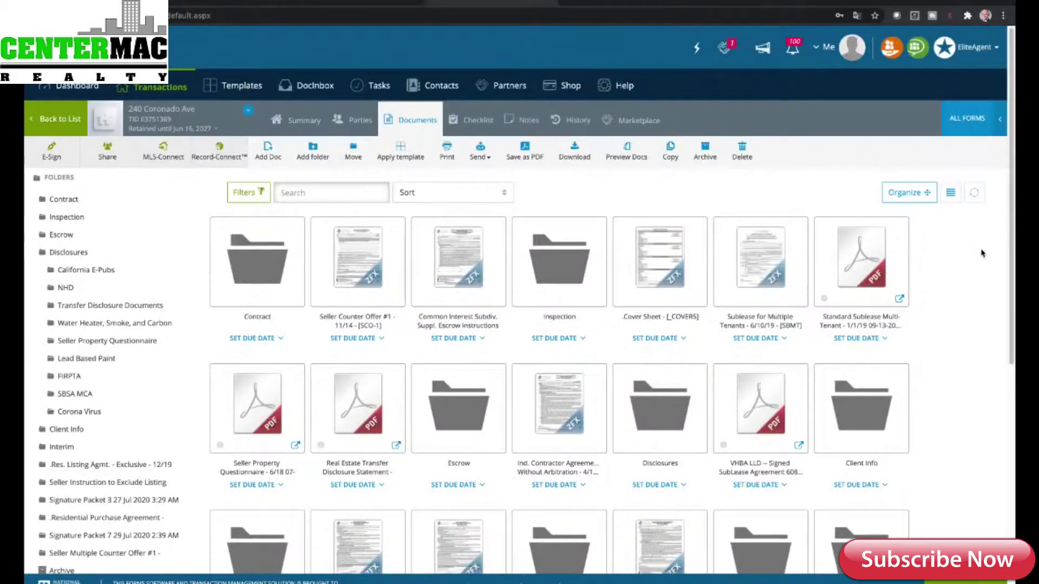
pyautogui.click(362, 190)
pyautogui.write('s')
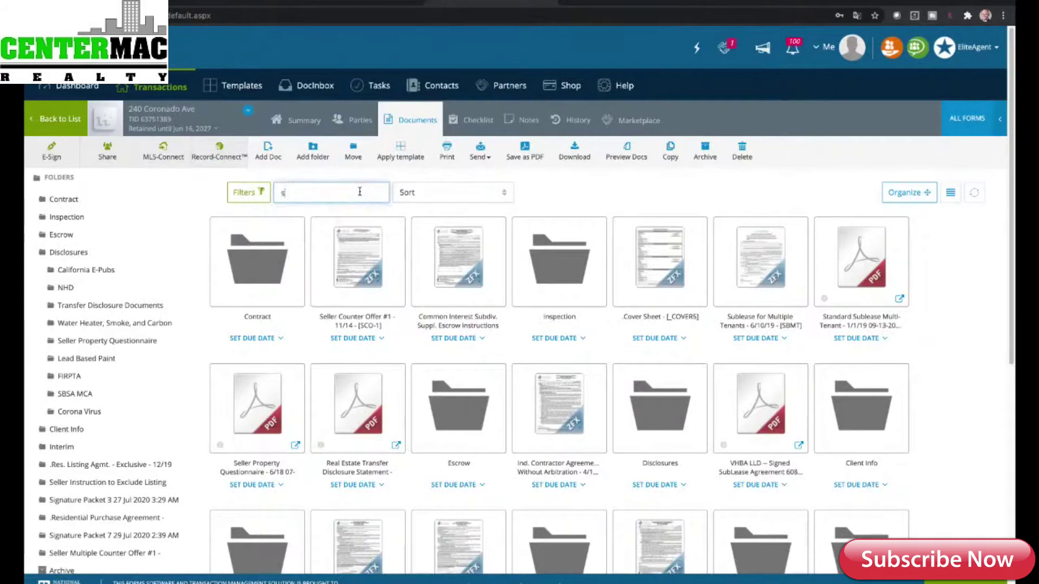
pyautogui.write('mco')
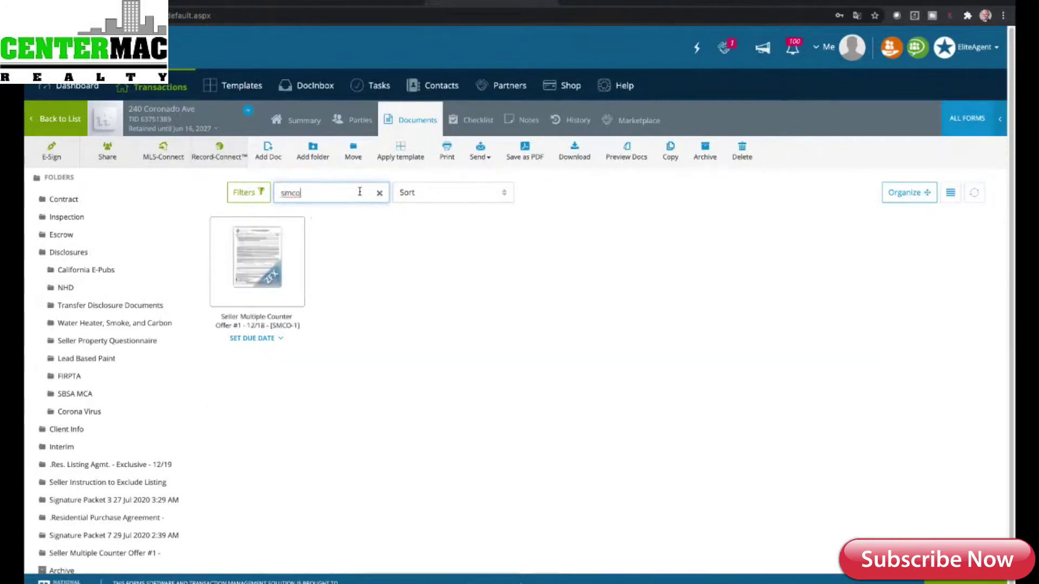
pyautogui.click(262, 277)
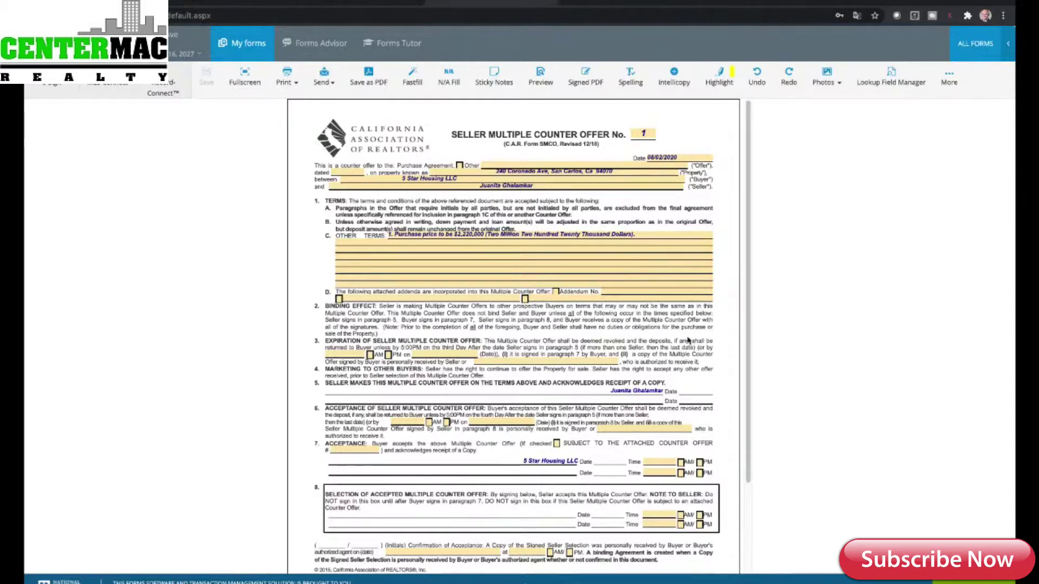
pyautogui.click(69, 87)
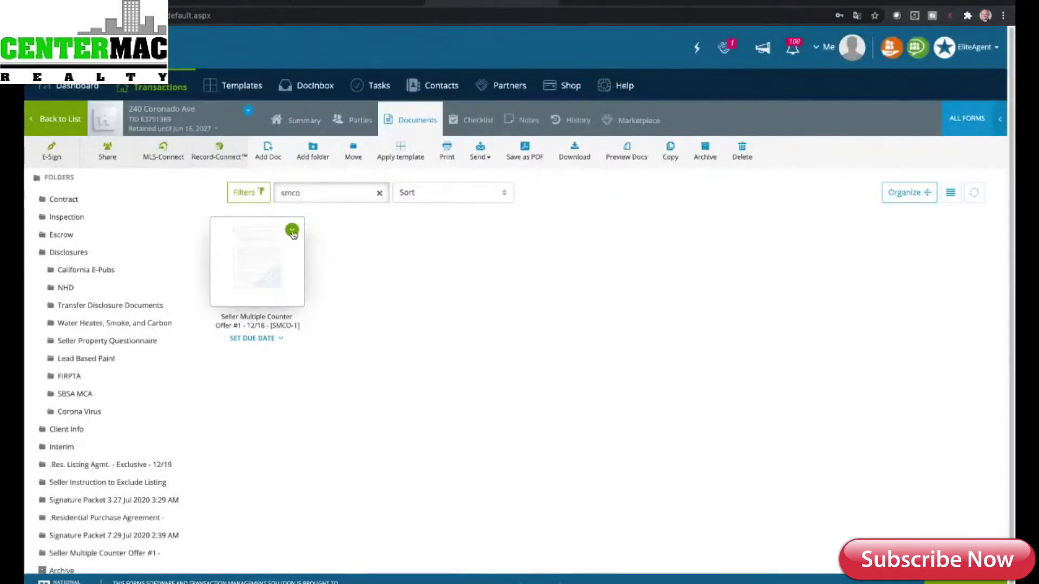
# Delete the existing Seller Multiple Counter Offer #1 form from the transaction's documents
pyautogui.click(292, 231)
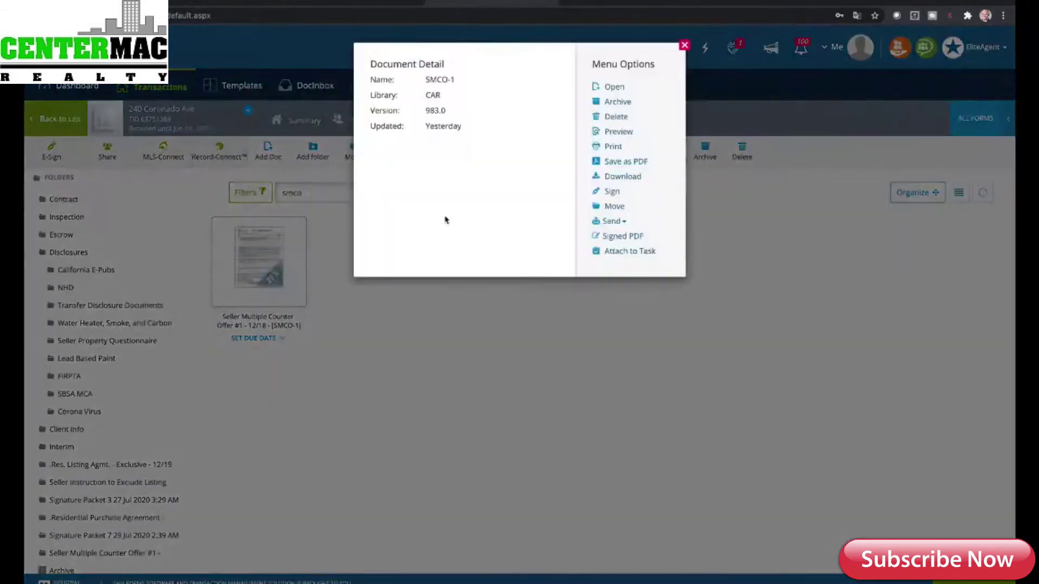
pyautogui.click(616, 116)
pyautogui.click(622, 129)
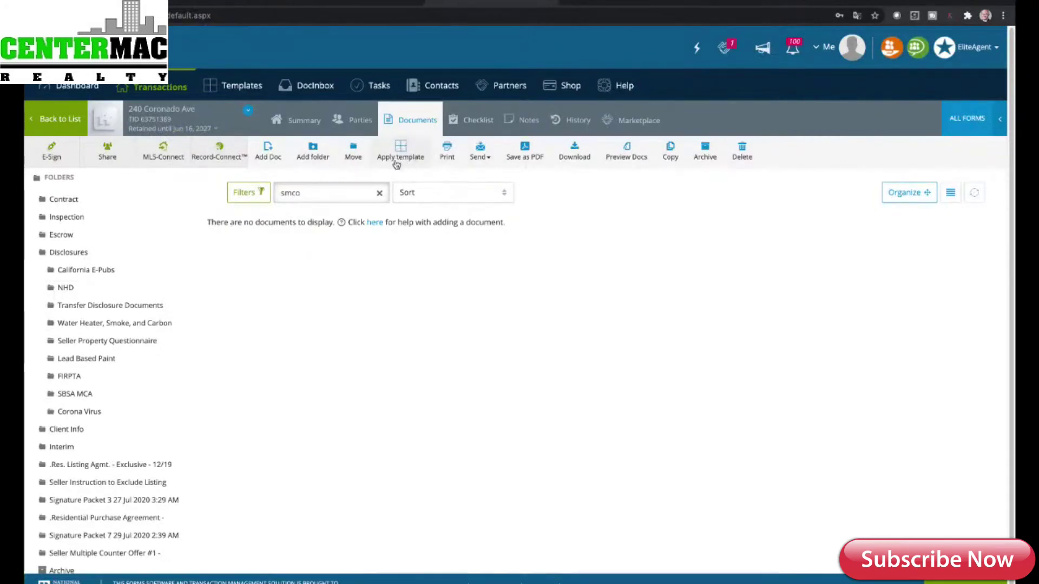
# Return to the transactions list and reopen the second transaction's documents
pyautogui.click(69, 126)
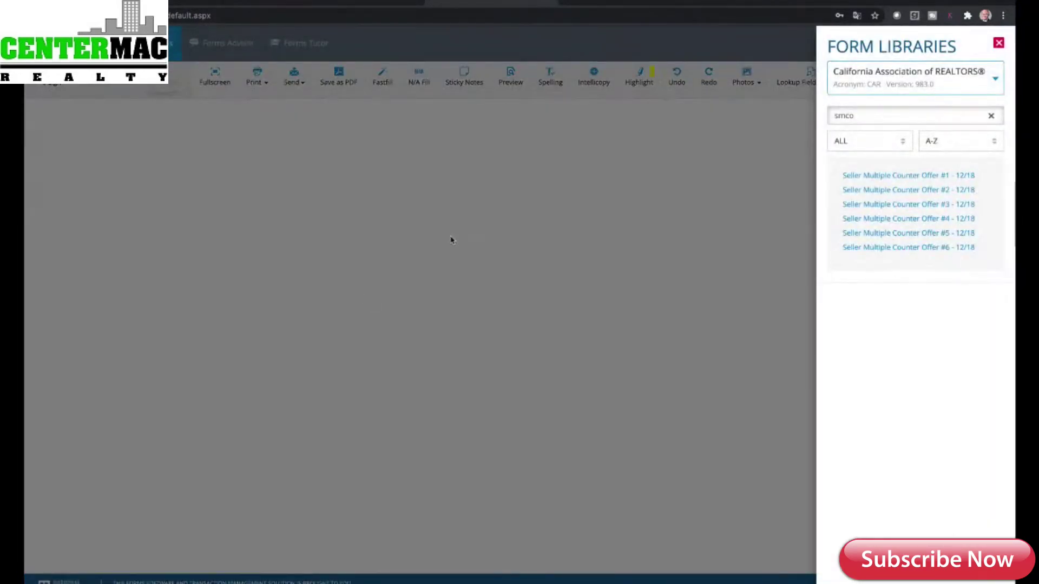
pyautogui.click(453, 246)
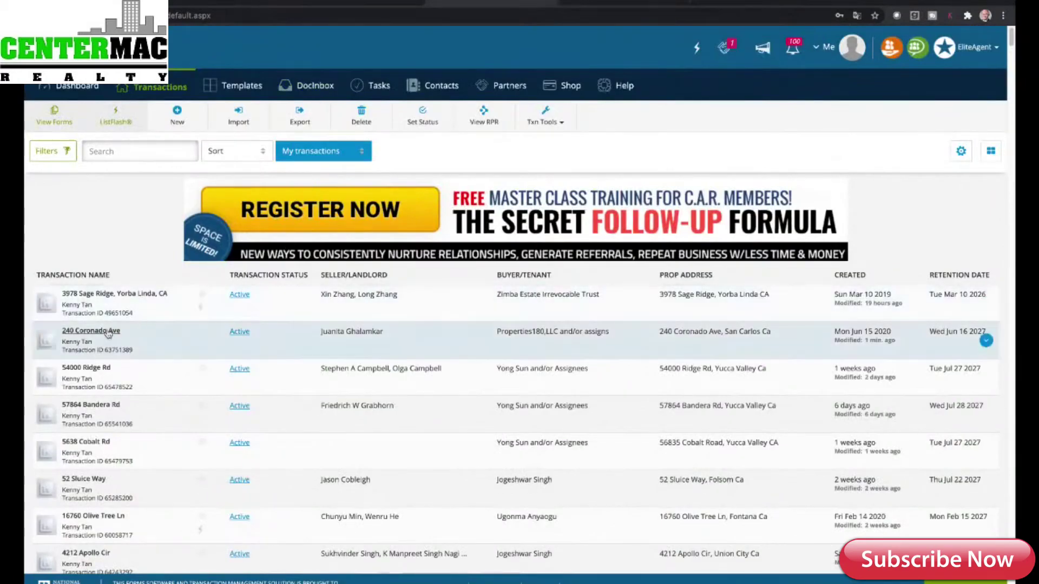
pyautogui.click(108, 334)
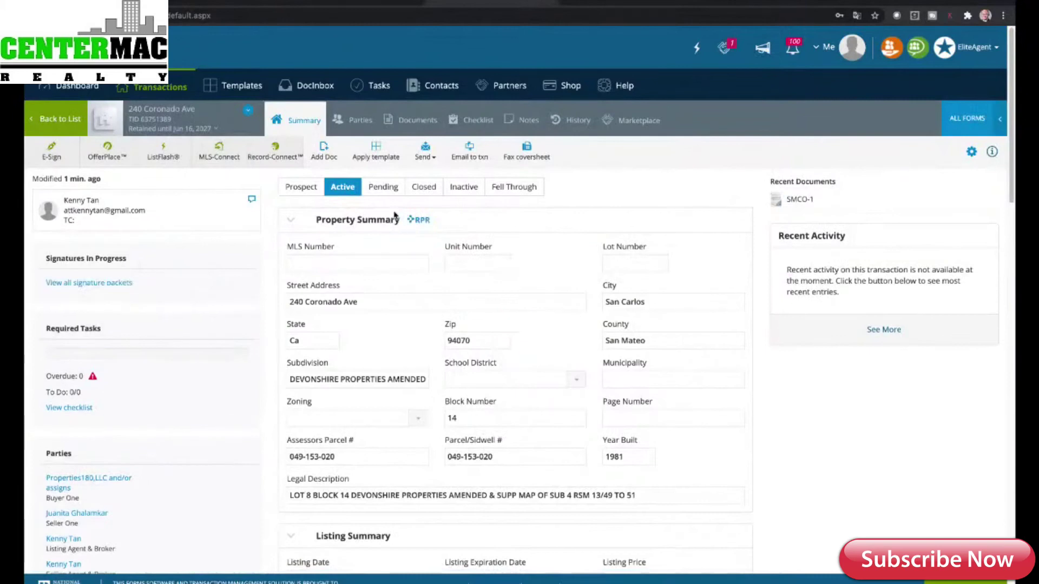
pyautogui.click(419, 121)
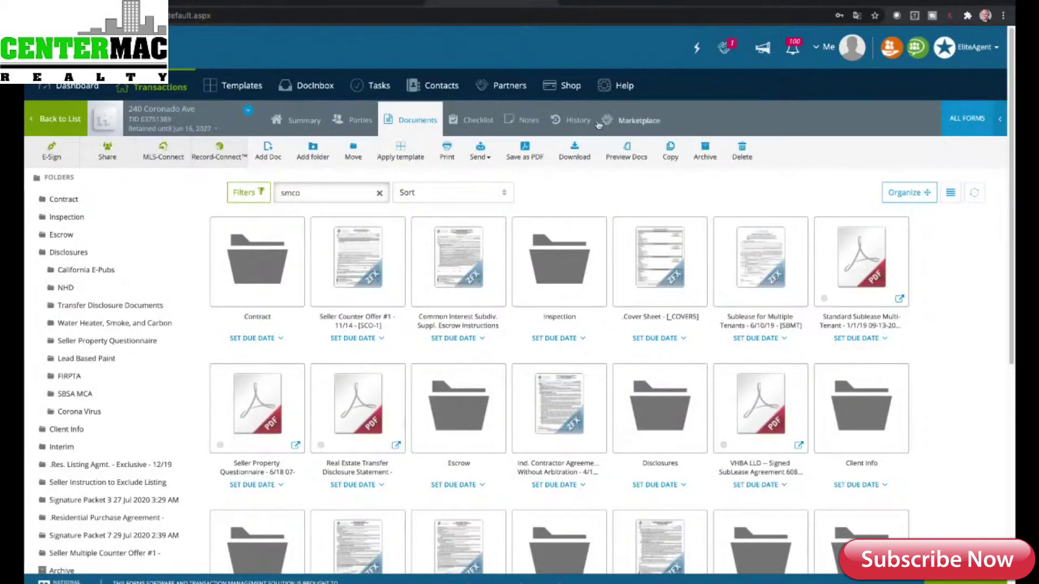
# Reapply the Seller Multiple Counter Offer template to the transaction, continuing even though it was already applied
pyautogui.click(401, 155)
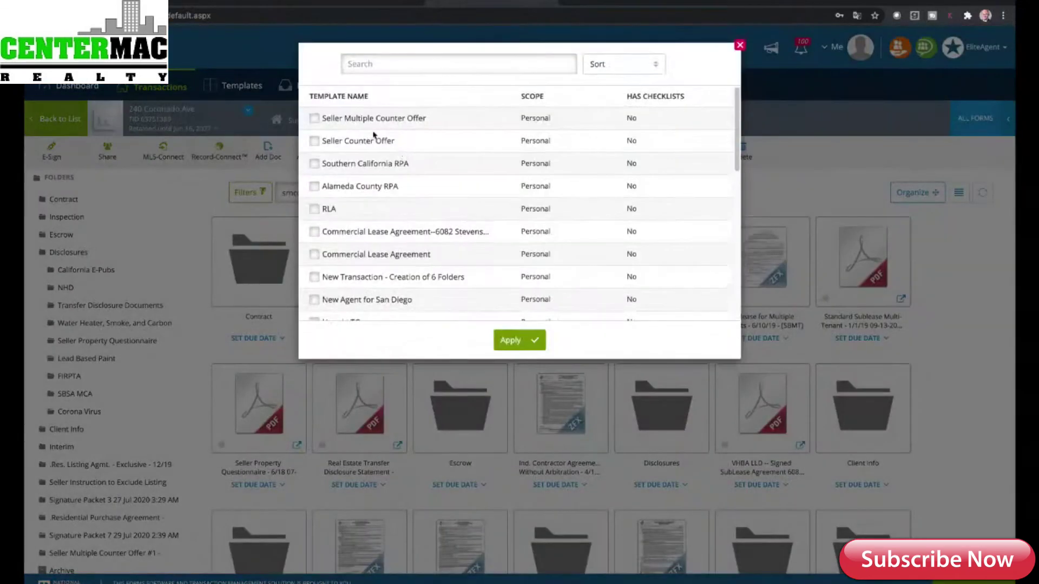
pyautogui.click(315, 119)
pyautogui.click(514, 341)
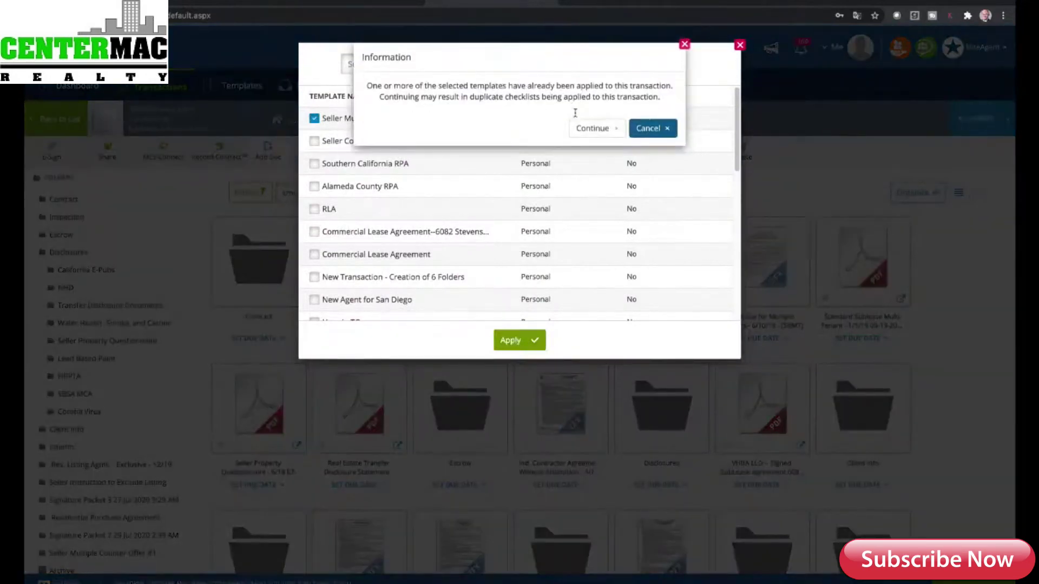
pyautogui.click(595, 128)
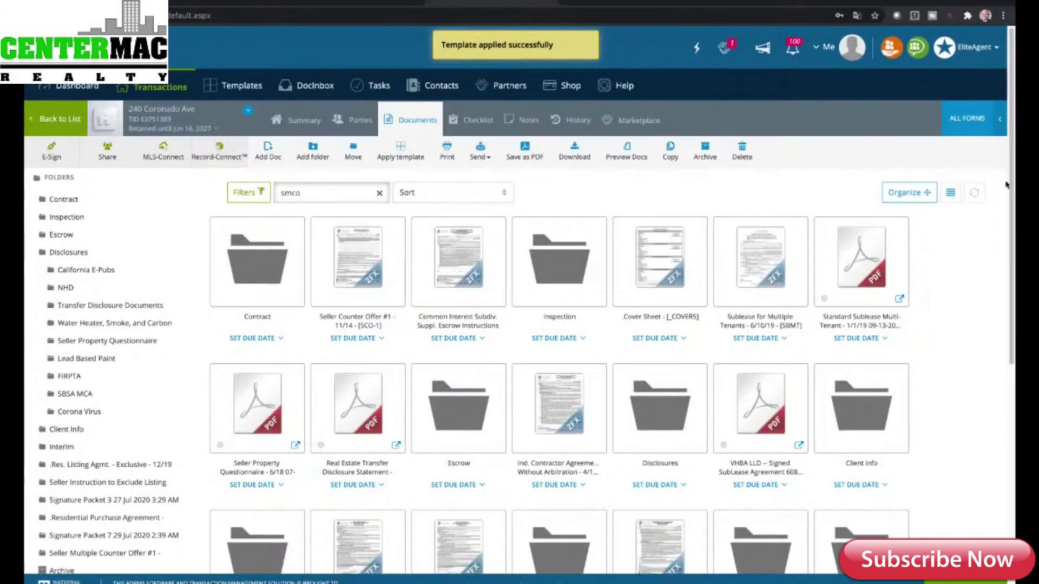
# Open the newly added Seller Multiple Counter Offer form, dating it 08/04/2020 and setting the original offer's date to 08/03/2020
pyautogui.moveTo(1002, 178); pyautogui.dragTo(996, 493)
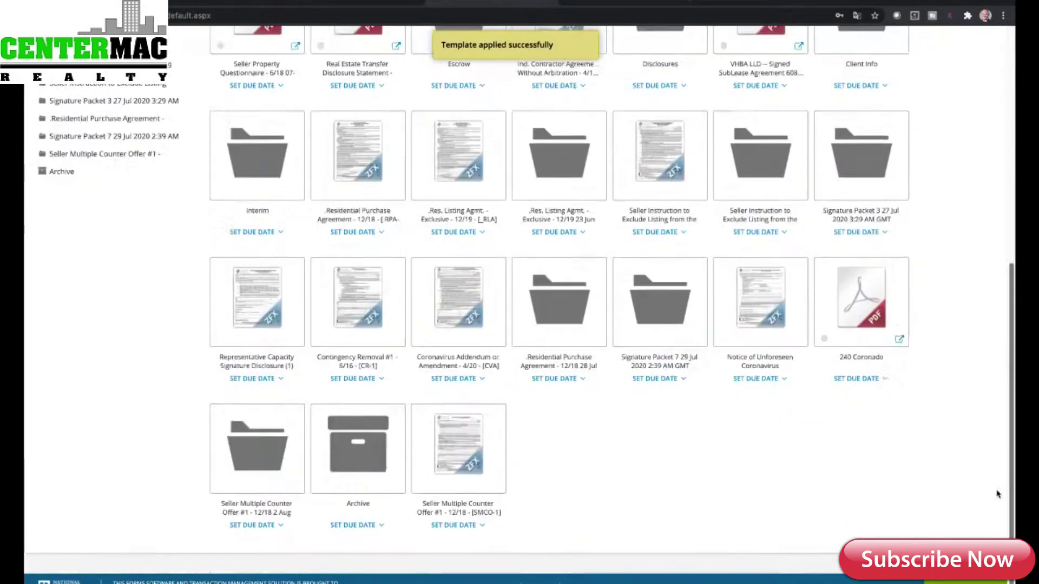
pyautogui.click(460, 442)
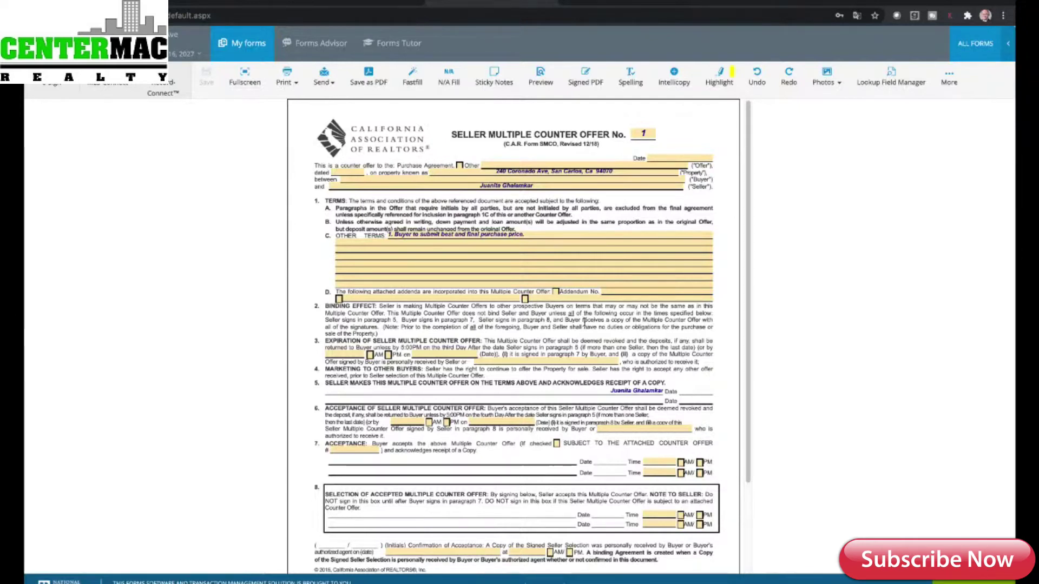
pyautogui.click(702, 157)
pyautogui.click(633, 228)
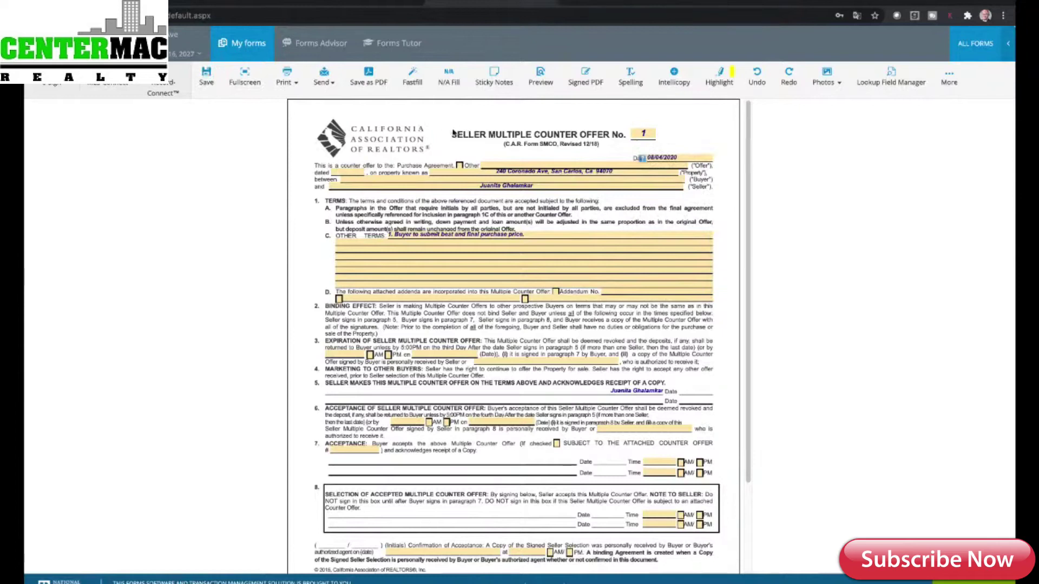
pyautogui.click(362, 172)
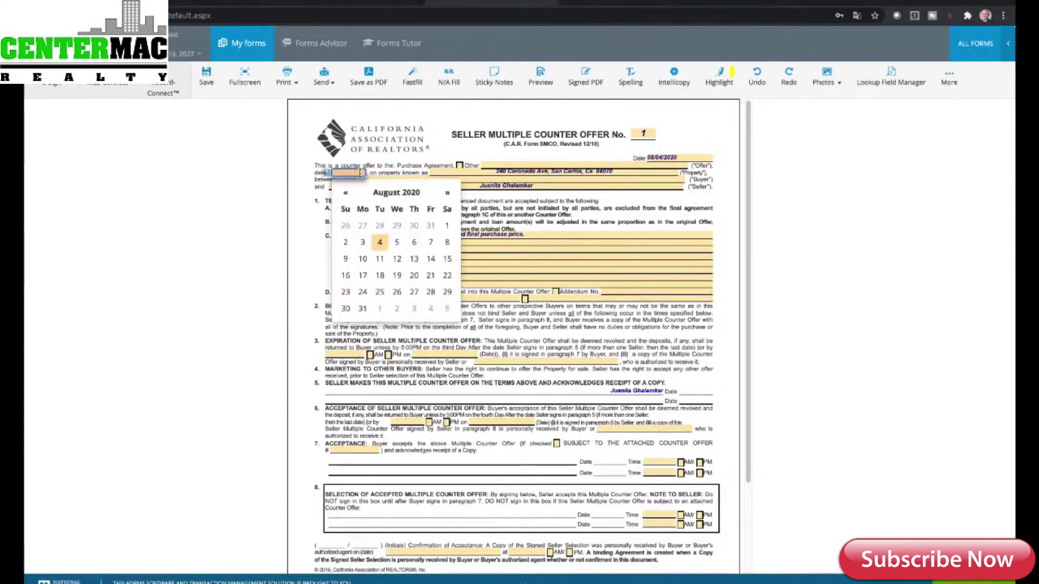
pyautogui.click(362, 242)
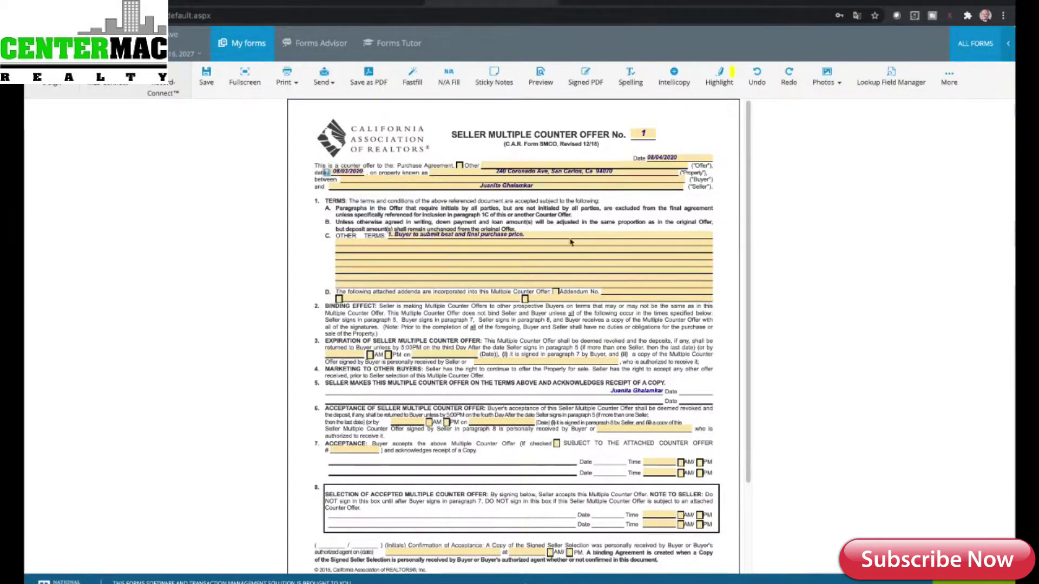
# Mark the counter offer as responding to an Other document and specify "Buyer Counter Offer No. 1"
pyautogui.click(459, 165)
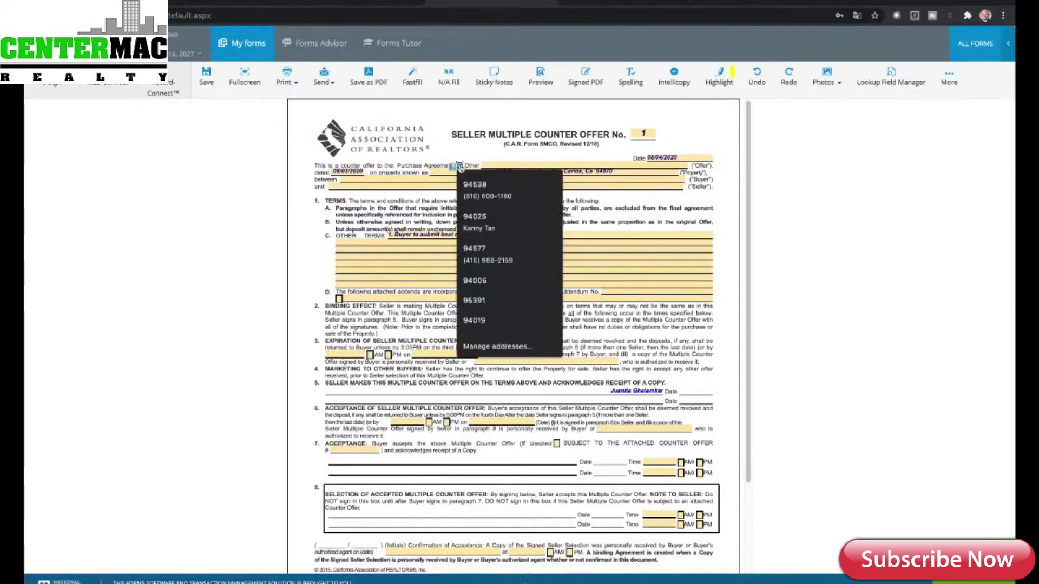
pyautogui.click(500, 165)
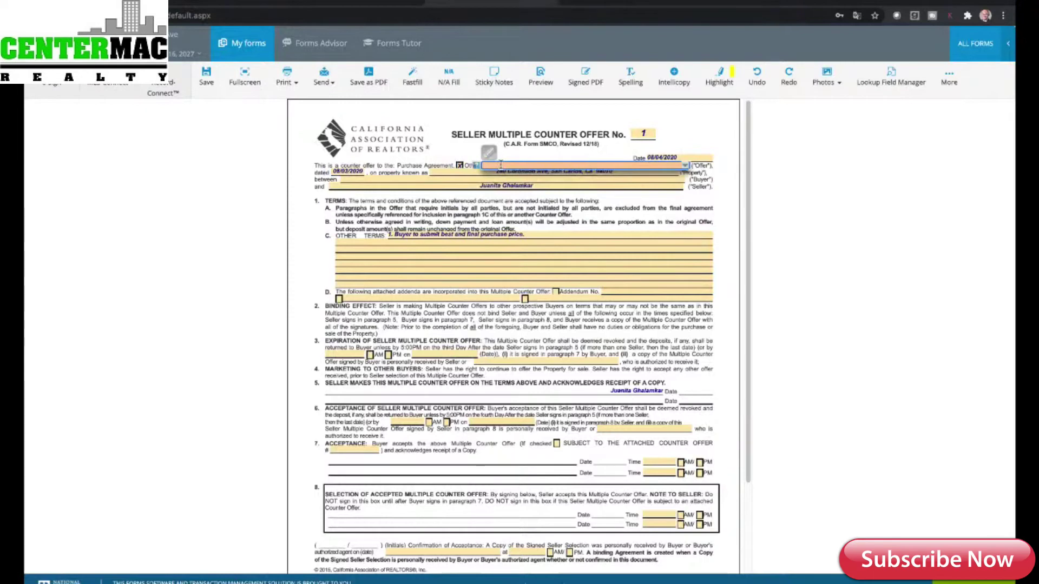
pyautogui.write('Buyer')
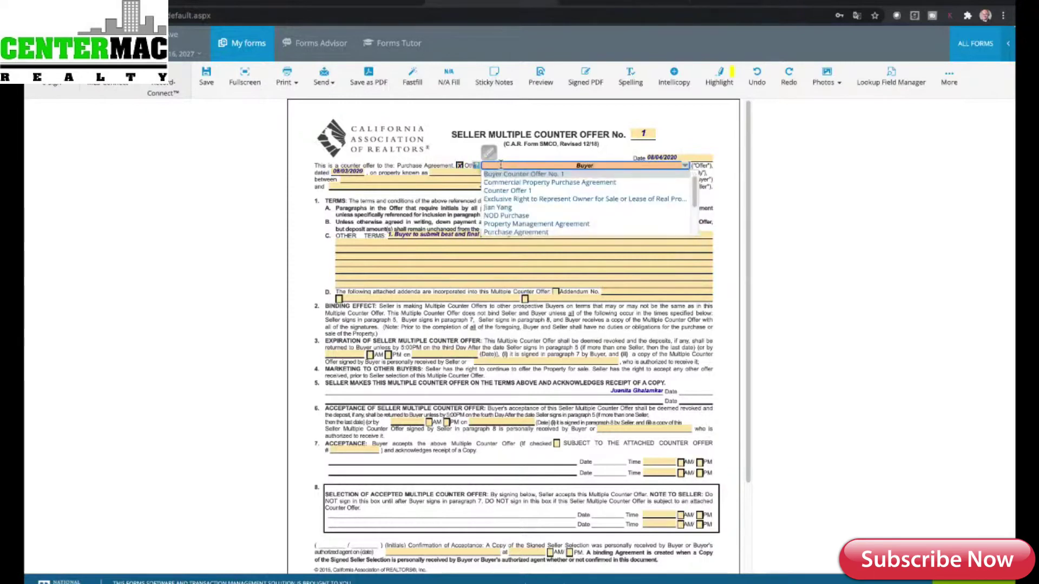
pyautogui.click(557, 173)
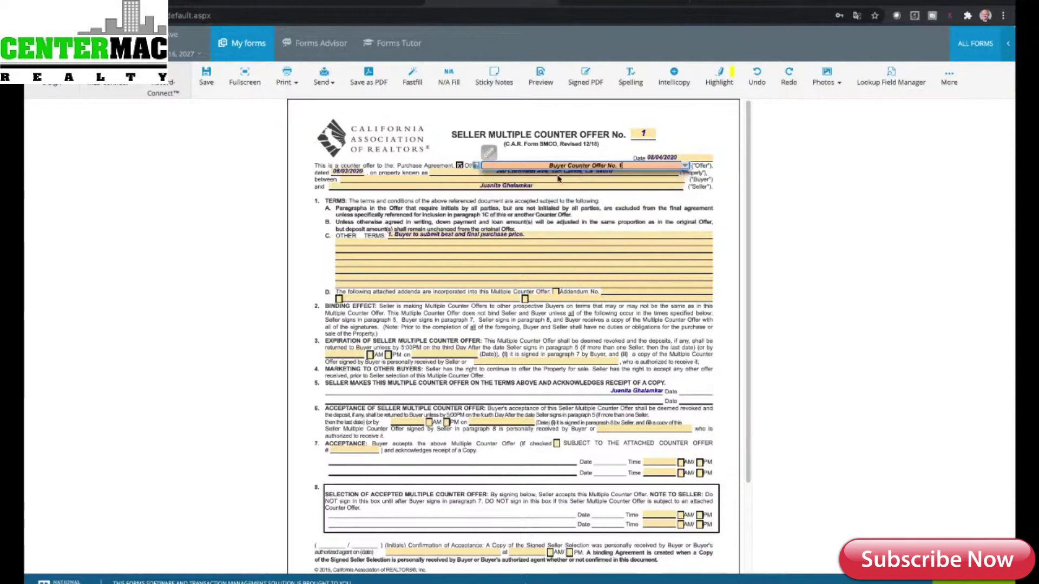
# Append "2. Buyer to pay for escrow and title. 3. Seller to rent back 60 days." to the other terms in paragraph 1C and save the form
pyautogui.click(616, 264)
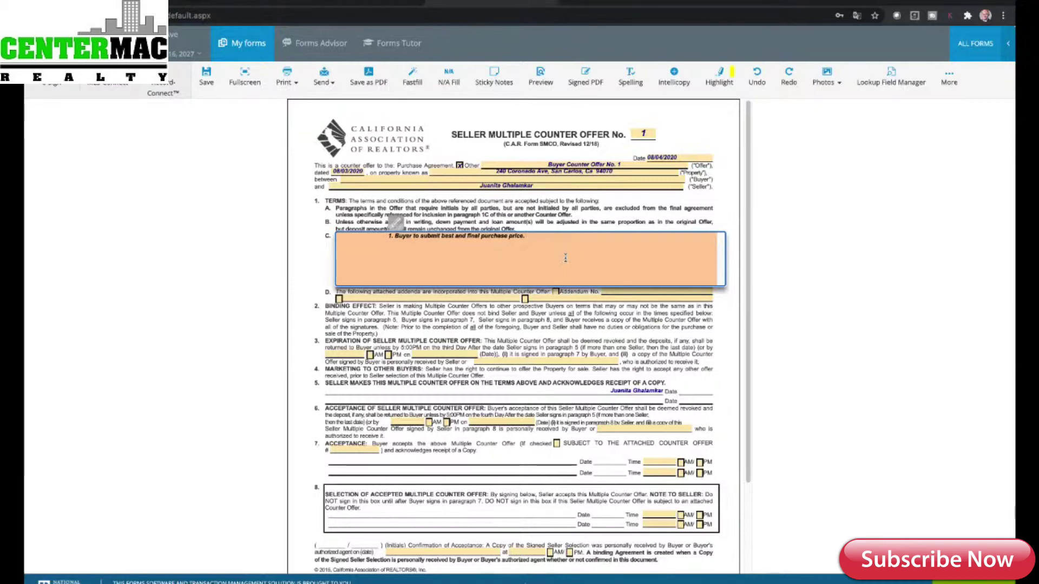
pyautogui.write('2. Buyer to pay')
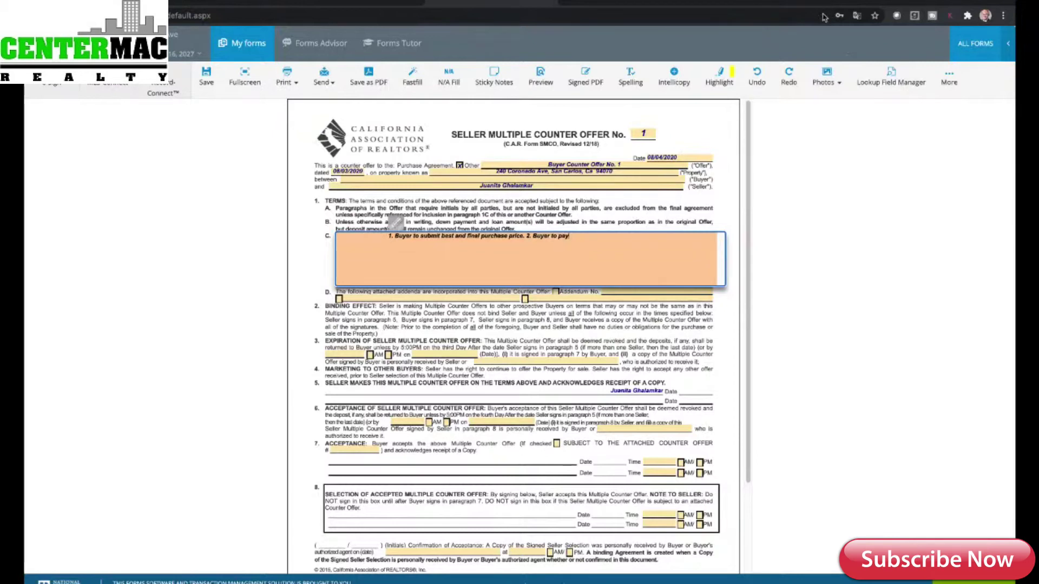
pyautogui.write('for escrow and ti')
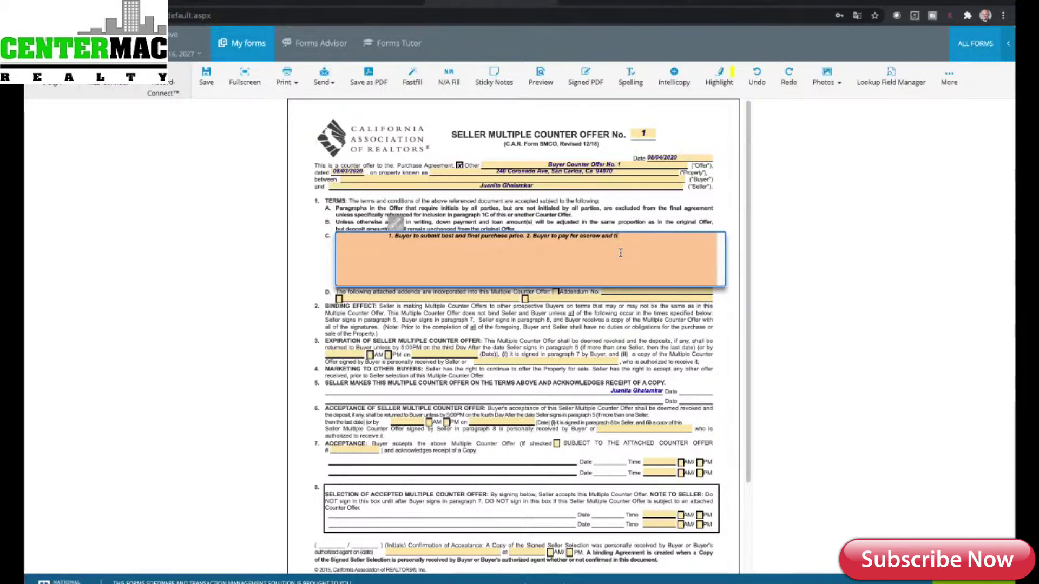
pyautogui.write('tle.')
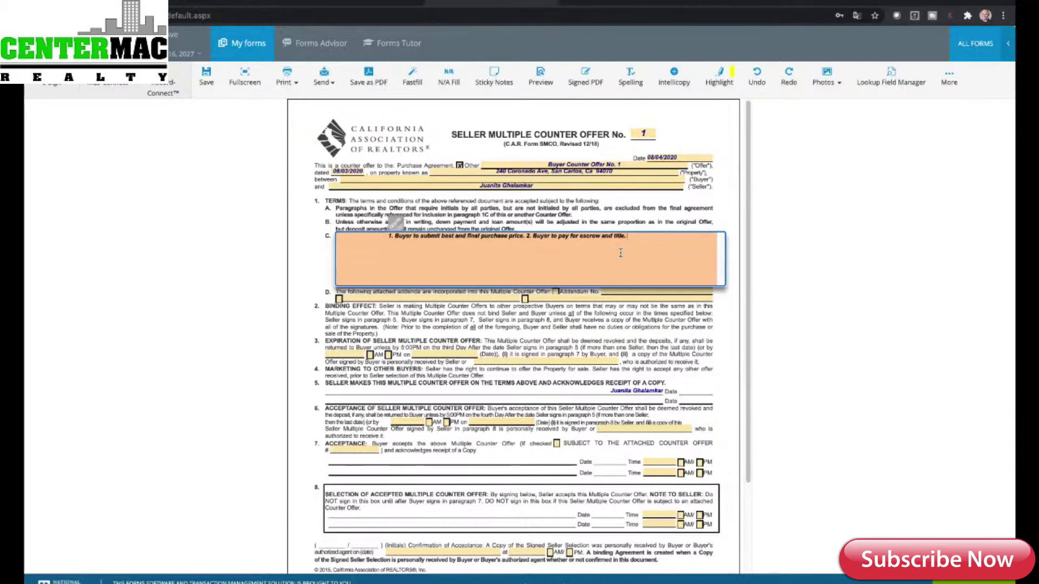
pyautogui.write('Seller to rent back 60 days.')
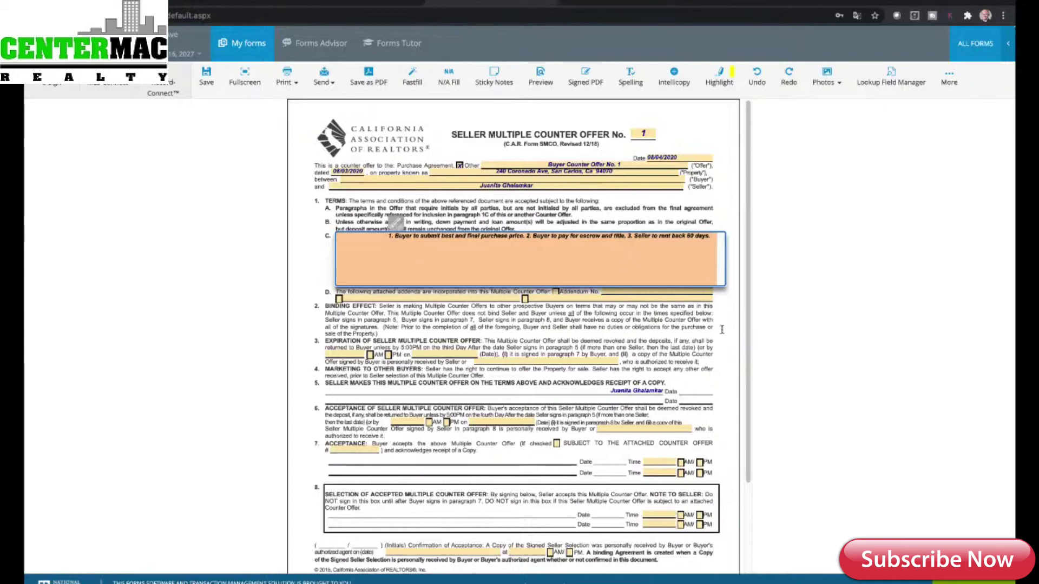
pyautogui.moveTo(745, 386); pyautogui.dragTo(746, 475)
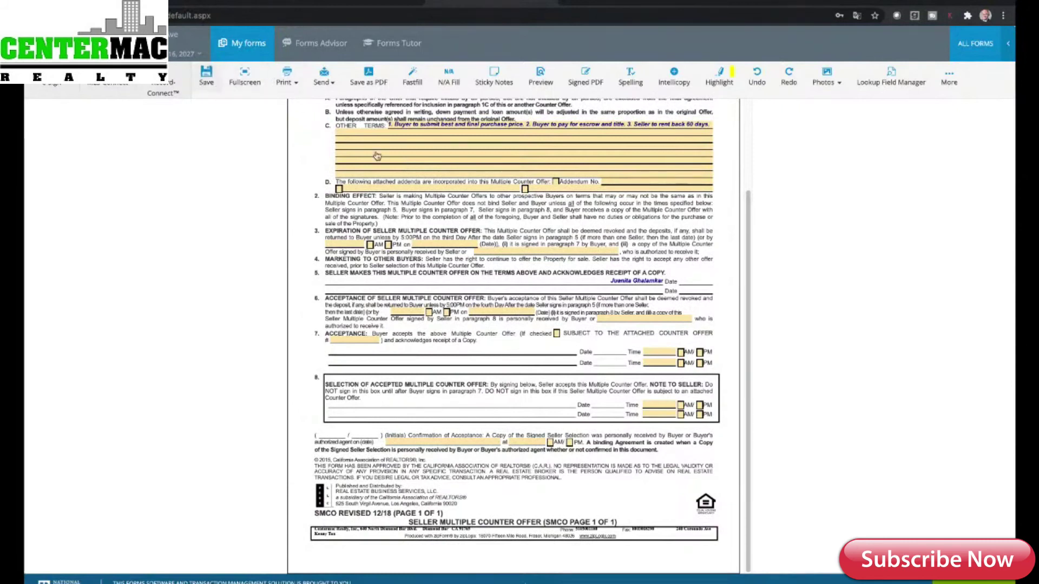
pyautogui.hotkey('ctrl', 's')
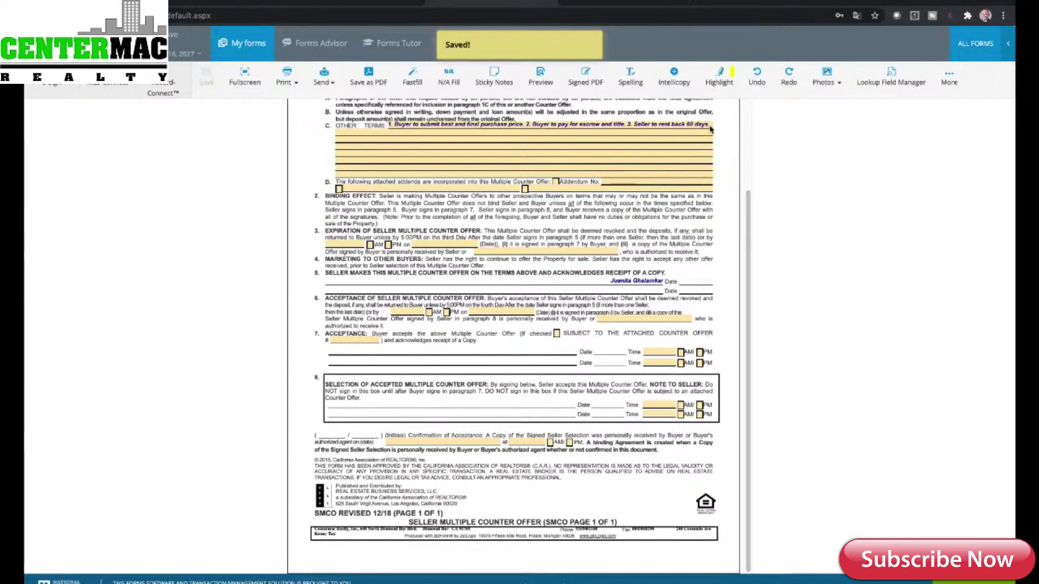
pyautogui.click(629, 125)
pyautogui.write('4')
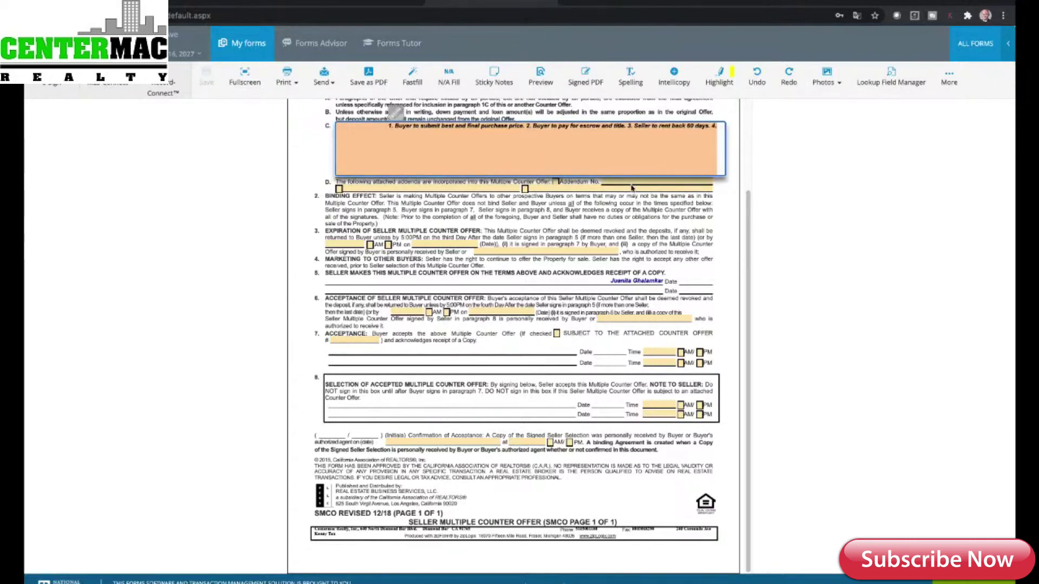
pyautogui.press('BackSpace')
# Start a DocuSign e-signature packet for the Seller Multiple Counter Offer form and review the other documents available to include
pyautogui.click(57, 84)
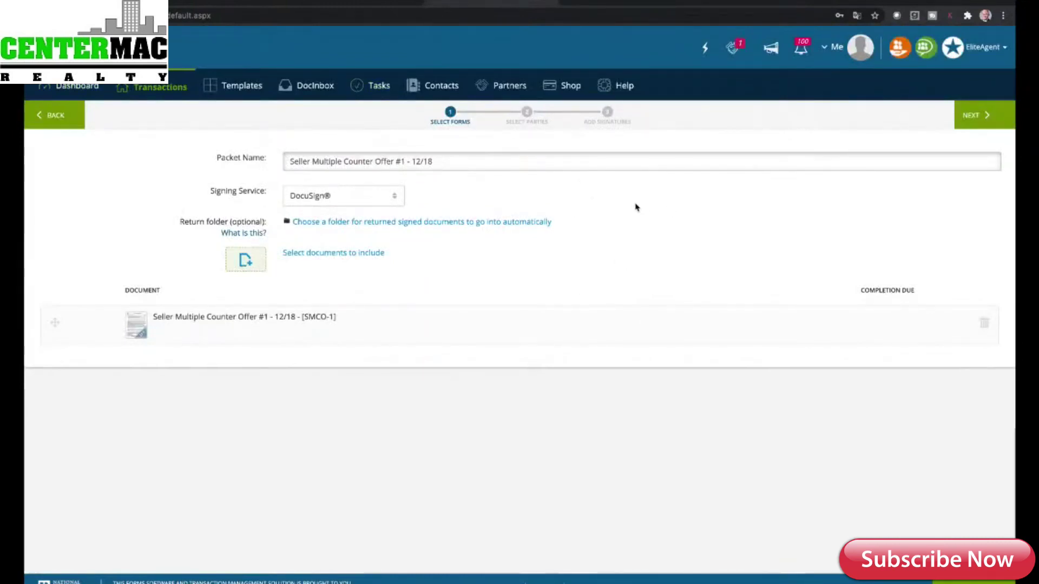
pyautogui.click(343, 253)
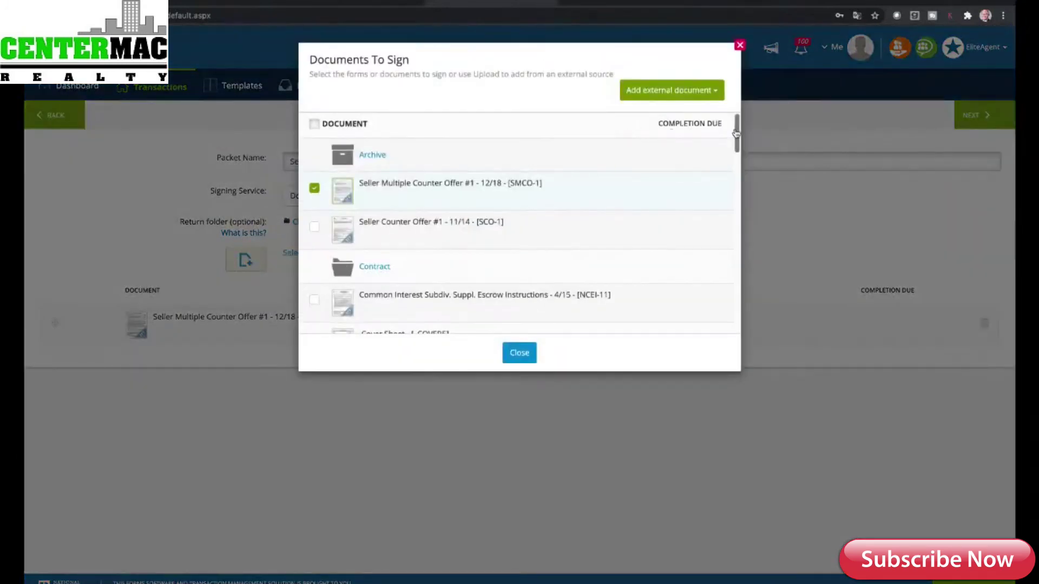
pyautogui.moveTo(734, 133); pyautogui.dragTo(718, 332)
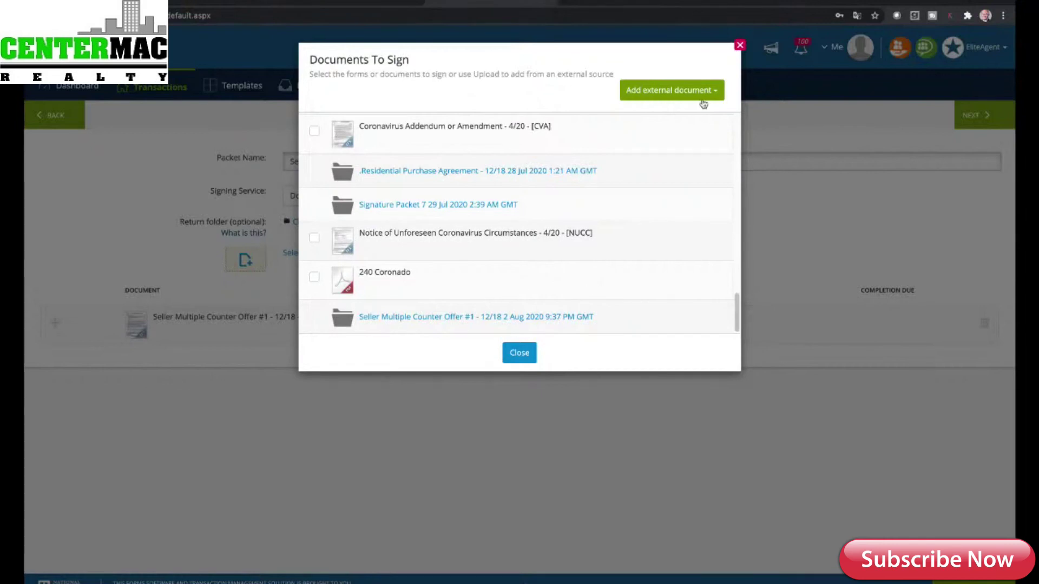
pyautogui.click(738, 47)
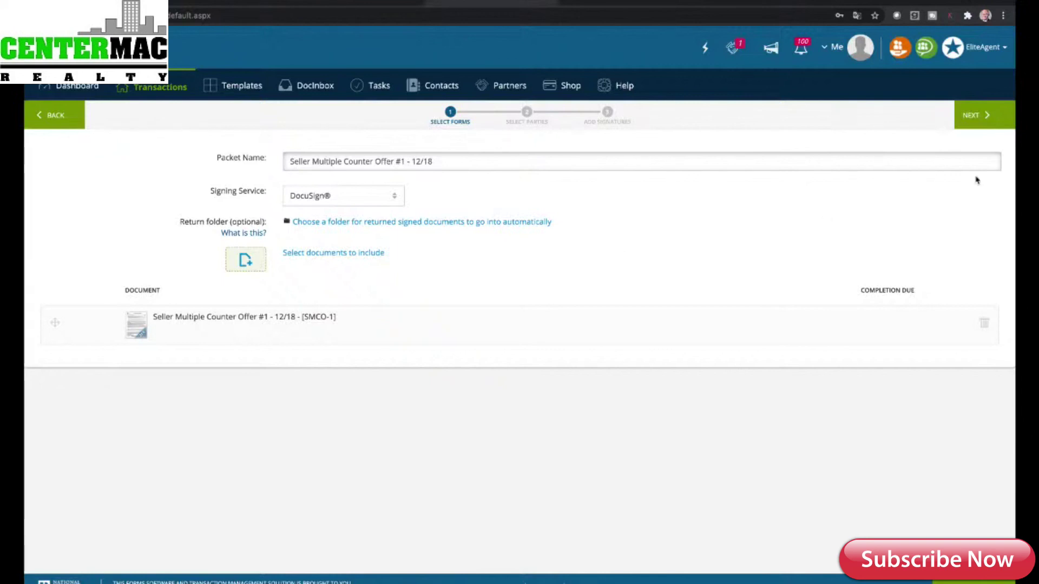
# Add the Seller One transaction party as the packet's signer and review the signature and date fields in paragraph 5 of the counter offer
pyautogui.click(977, 116)
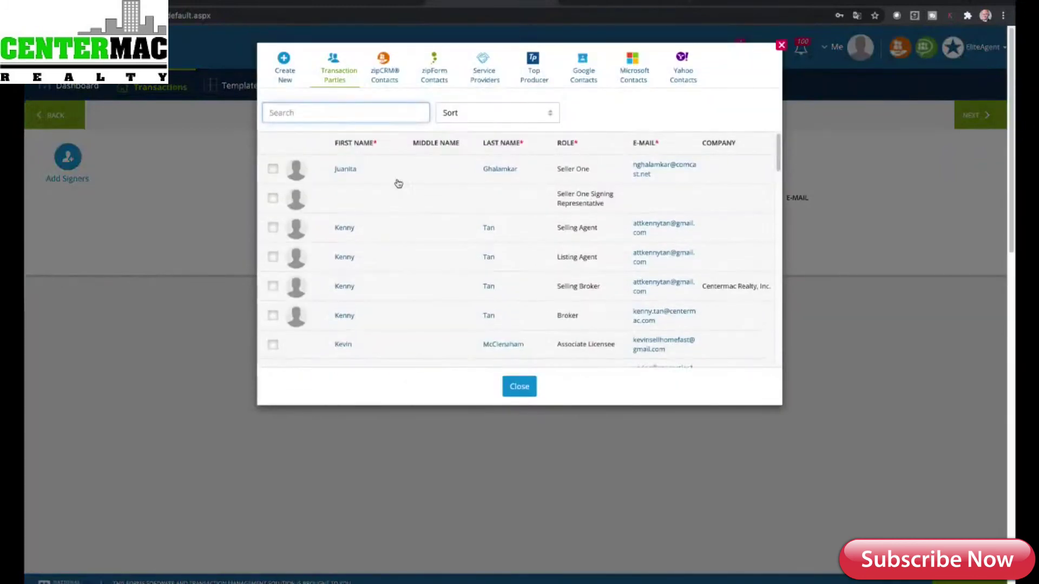
pyautogui.click(273, 169)
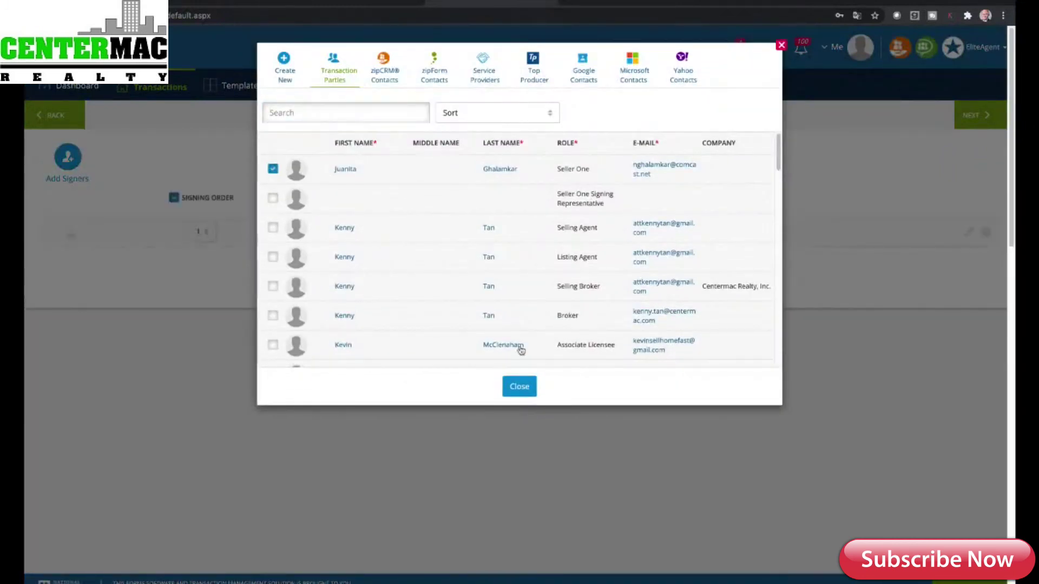
pyautogui.click(518, 389)
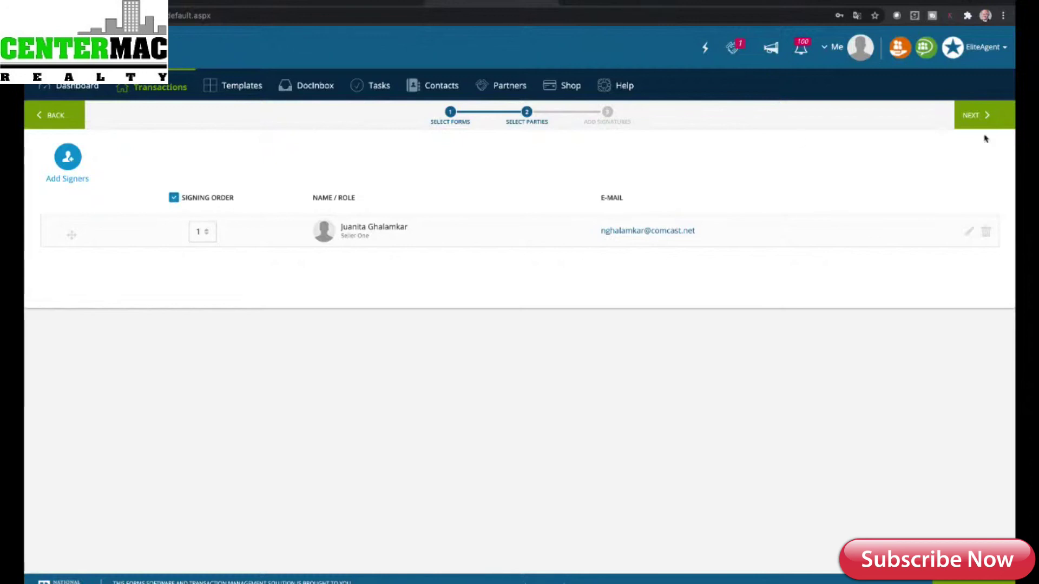
pyautogui.click(973, 117)
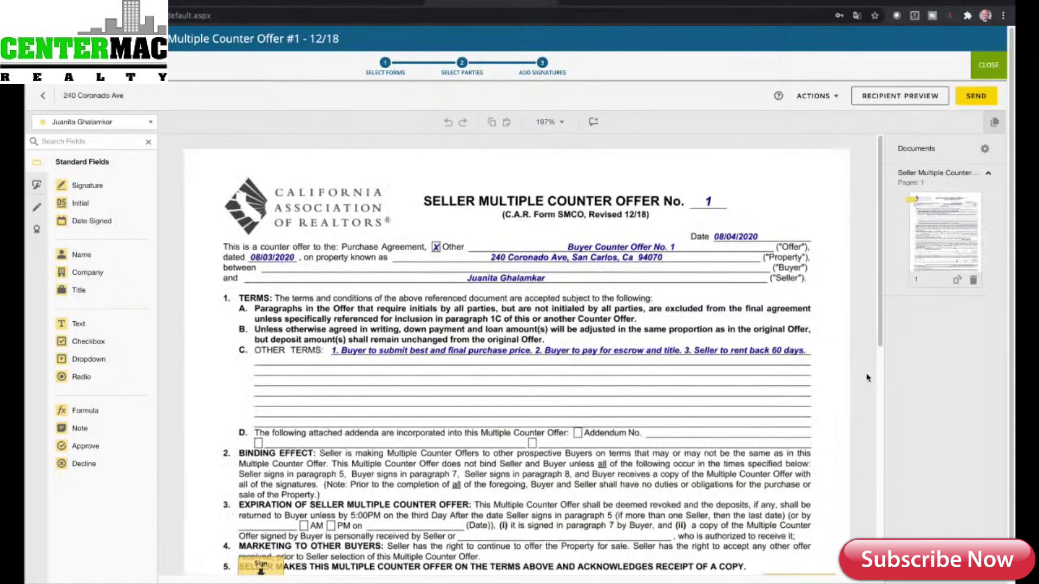
pyautogui.moveTo(877, 329); pyautogui.dragTo(881, 427)
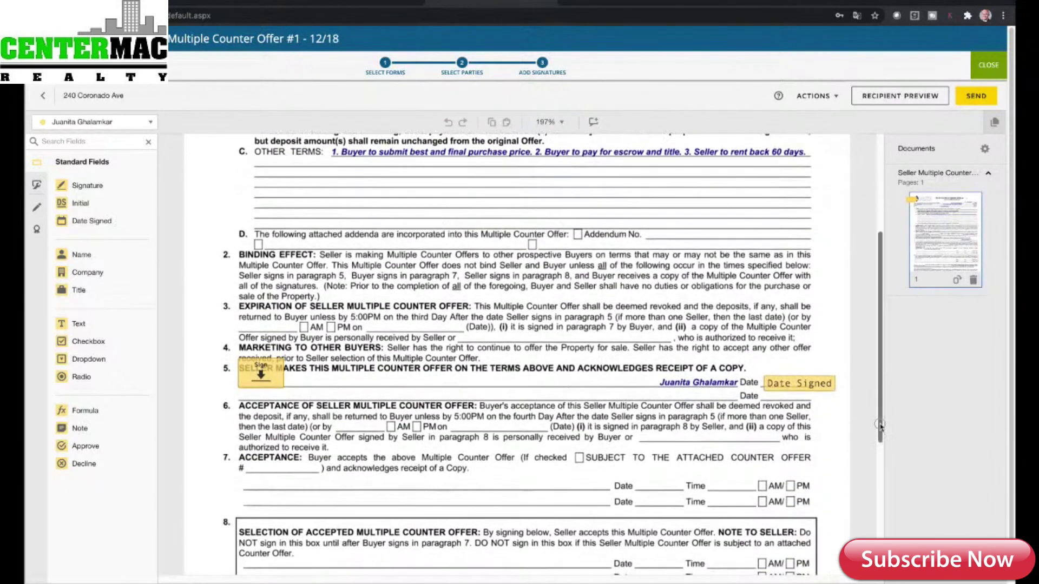